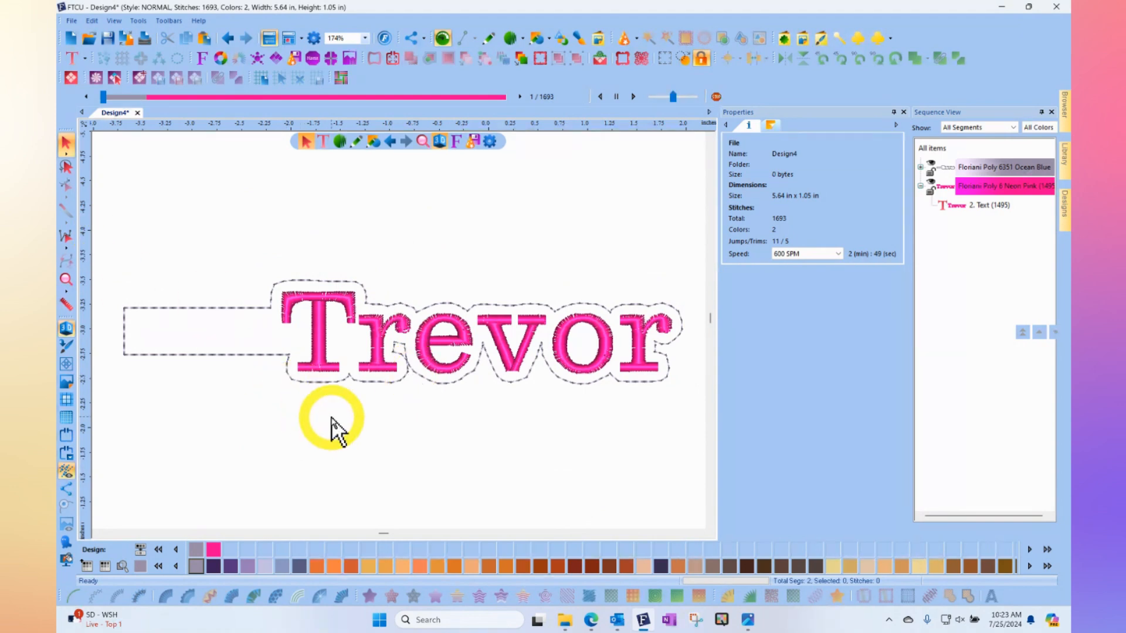
# - Add the Easter bunny with eggs design from the design library above the pink lettering
pyautogui.scroll(-1, 331, 431)
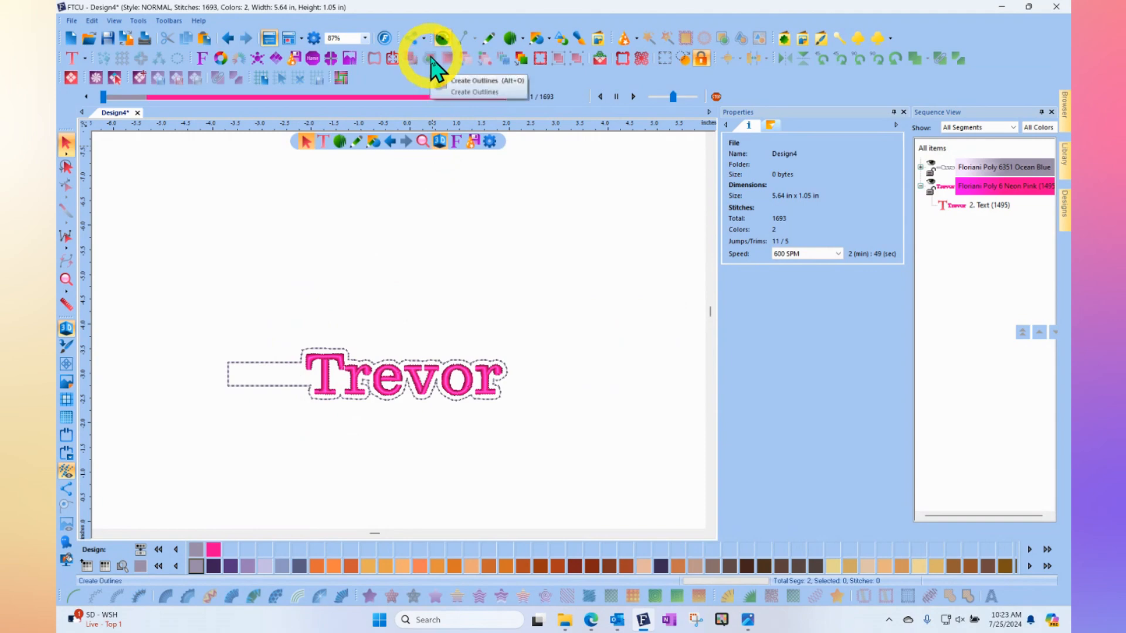
pyautogui.click(1066, 212)
pyautogui.moveTo(935, 285); pyautogui.dragTo(473, 239)
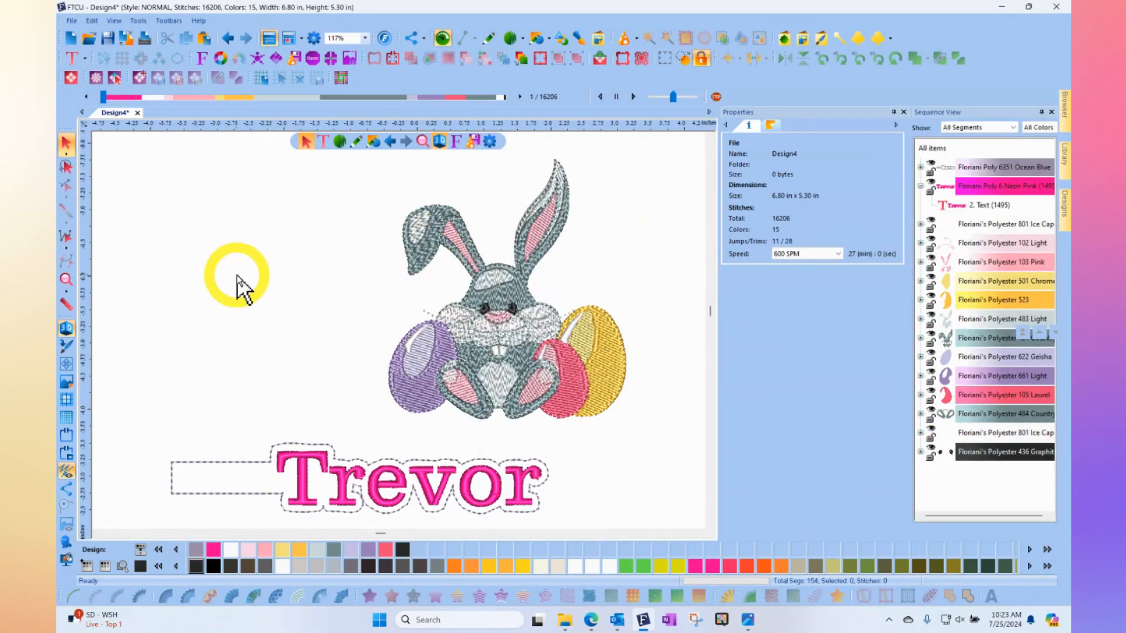
# - Create cascading outlines around the bunny design with 3 ripples at 0.2 in spacing
pyautogui.click(504, 288)
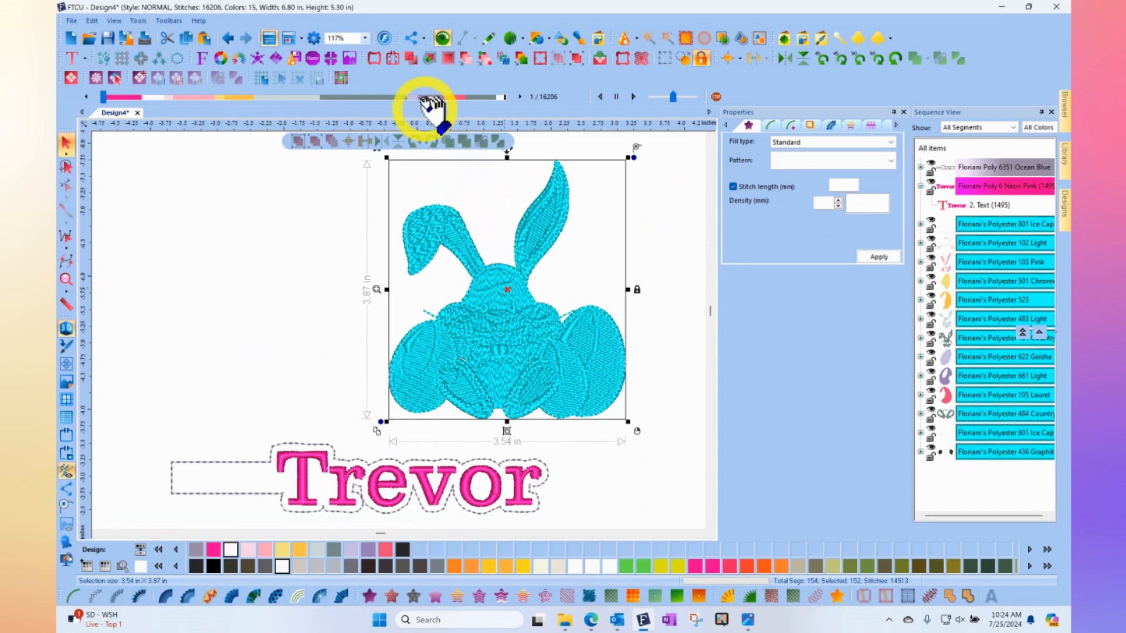
pyautogui.click(431, 61)
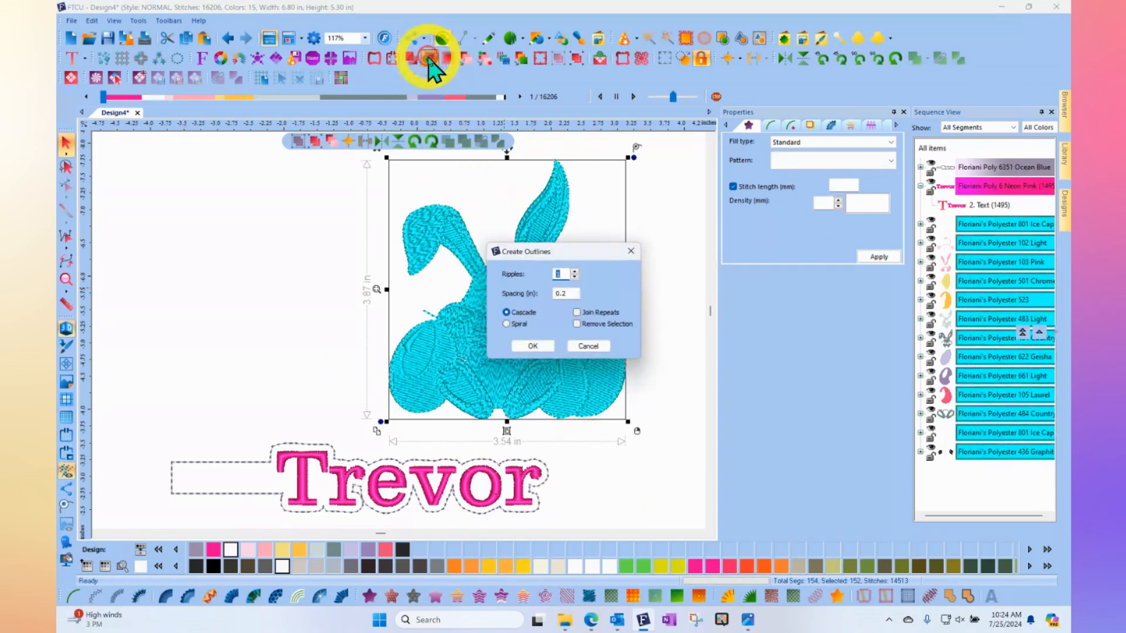
pyautogui.moveTo(587, 254); pyautogui.dragTo(772, 170)
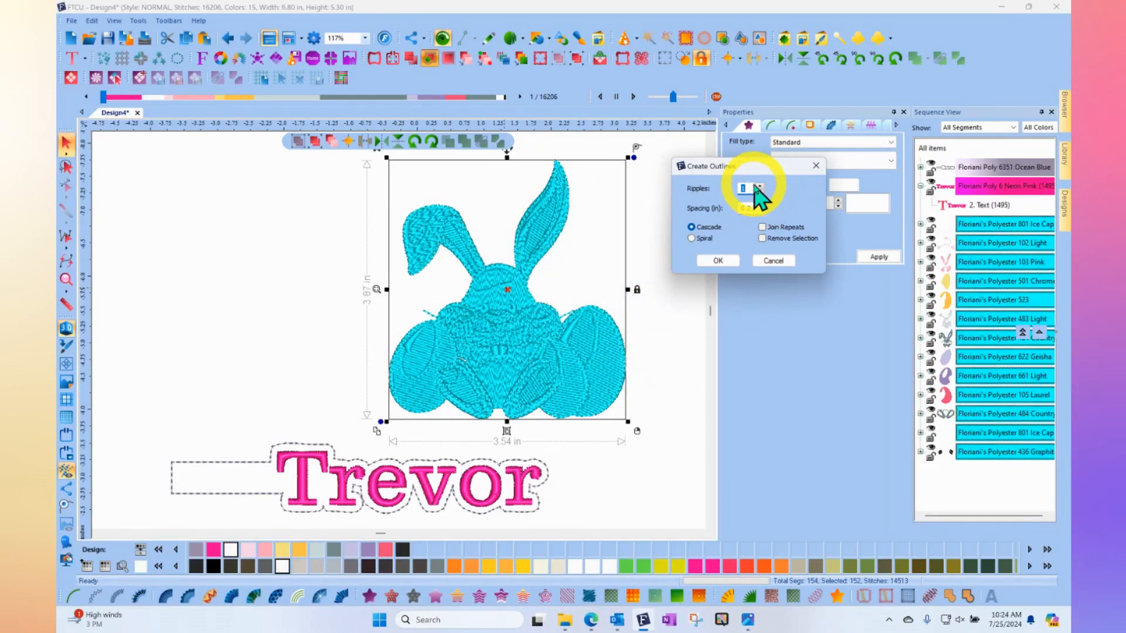
pyautogui.click(761, 185)
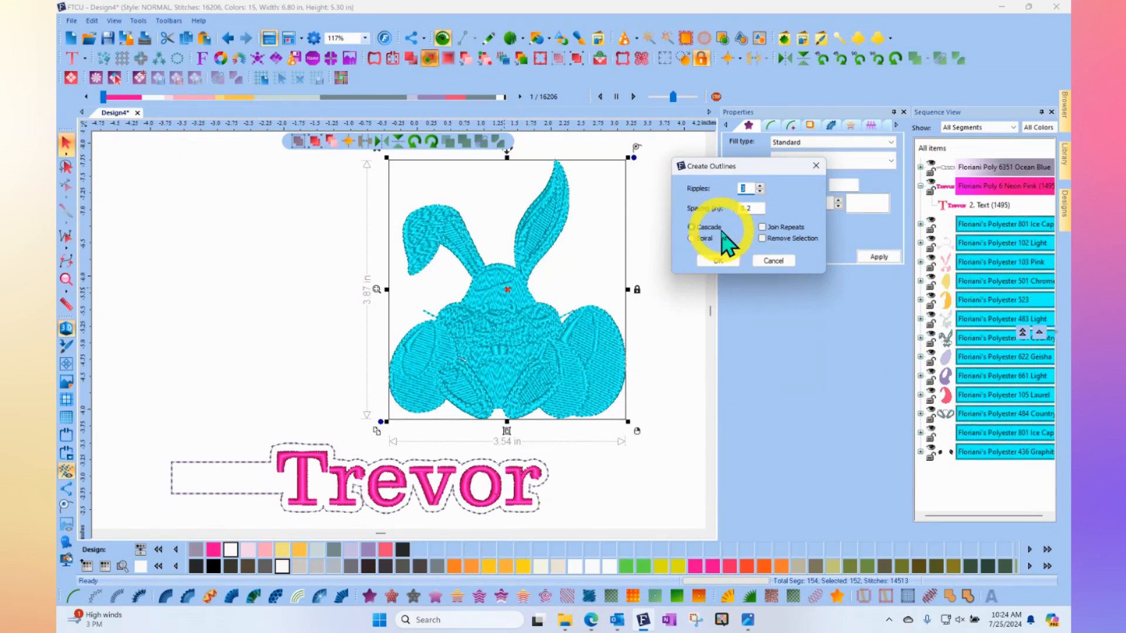
pyautogui.click(704, 228)
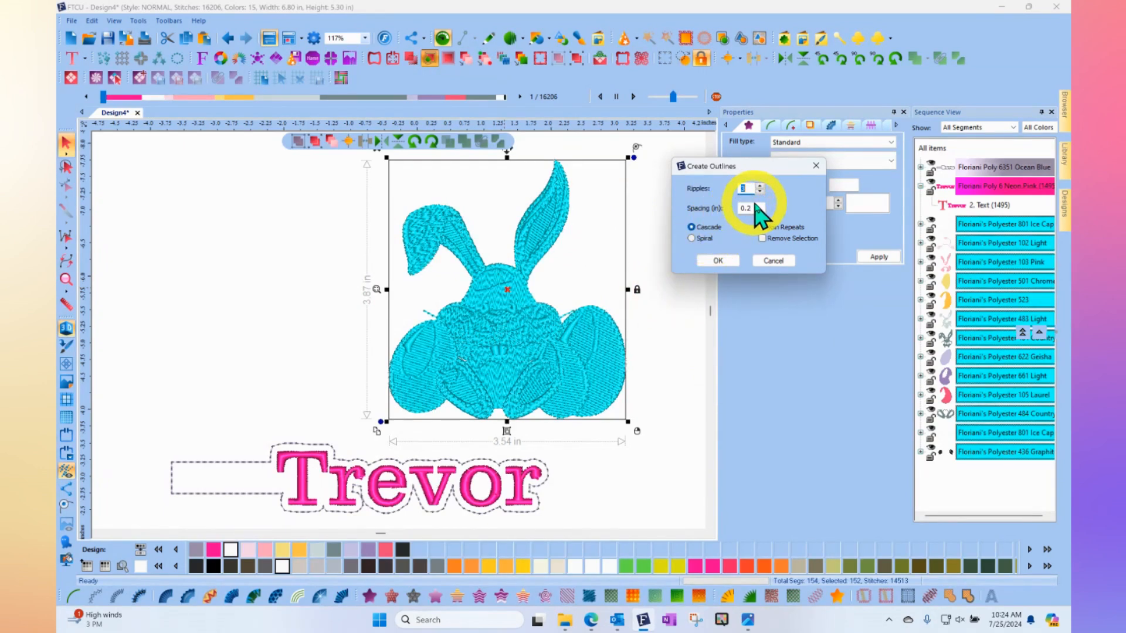
pyautogui.click(718, 261)
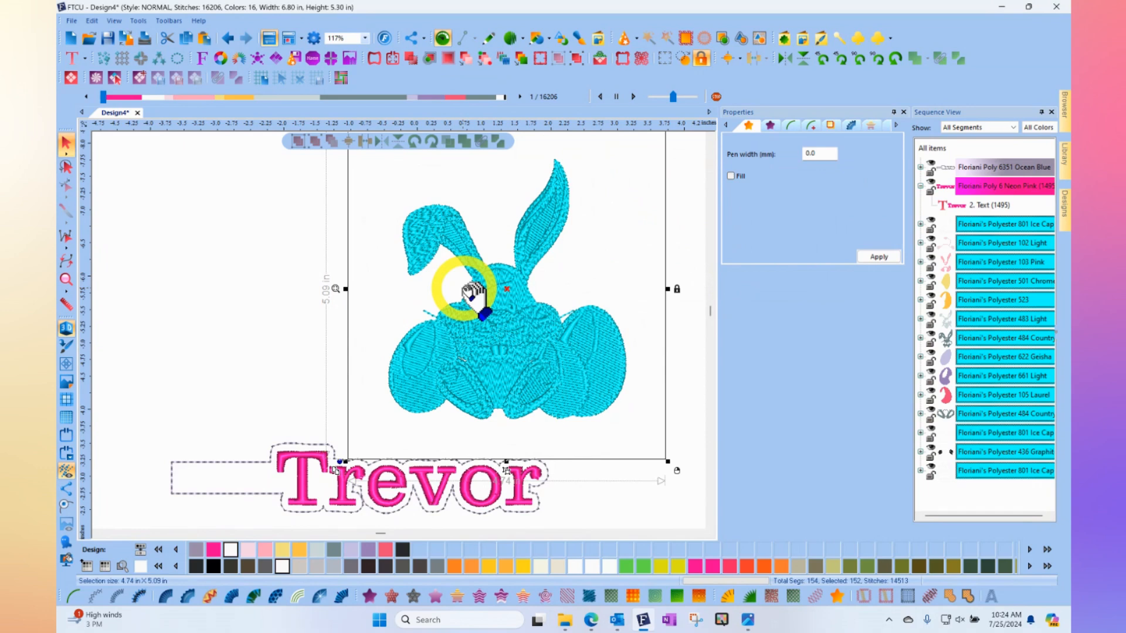
# - Recolor the bunny's outline artwork to Floriani Poly 6 Neon Pink and deselect it
pyautogui.click(990, 473)
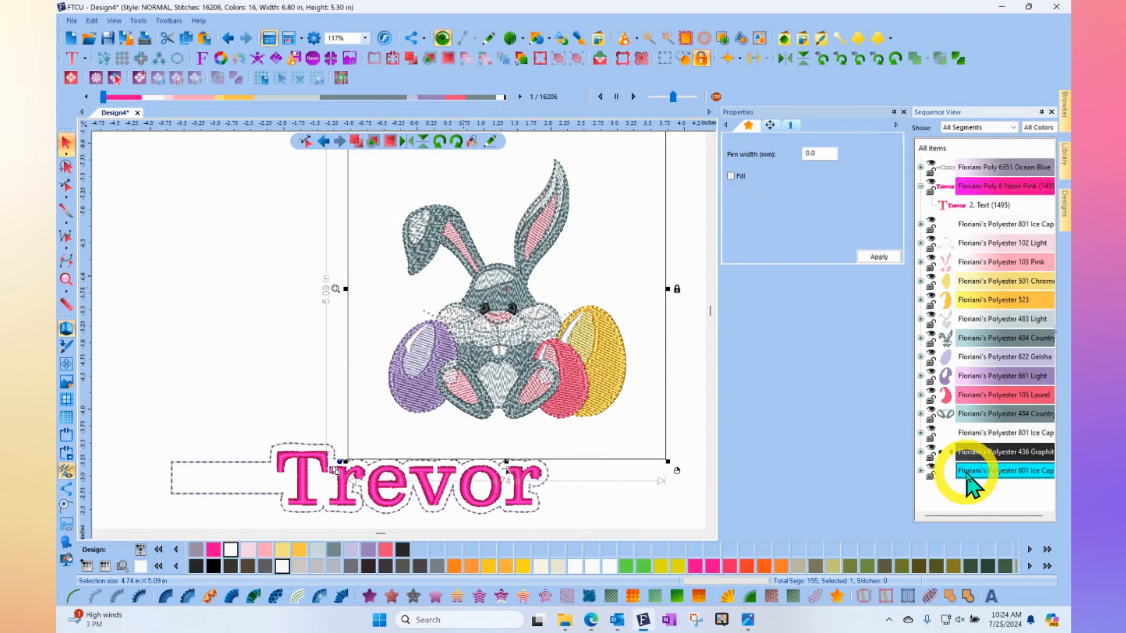
pyautogui.click(695, 566)
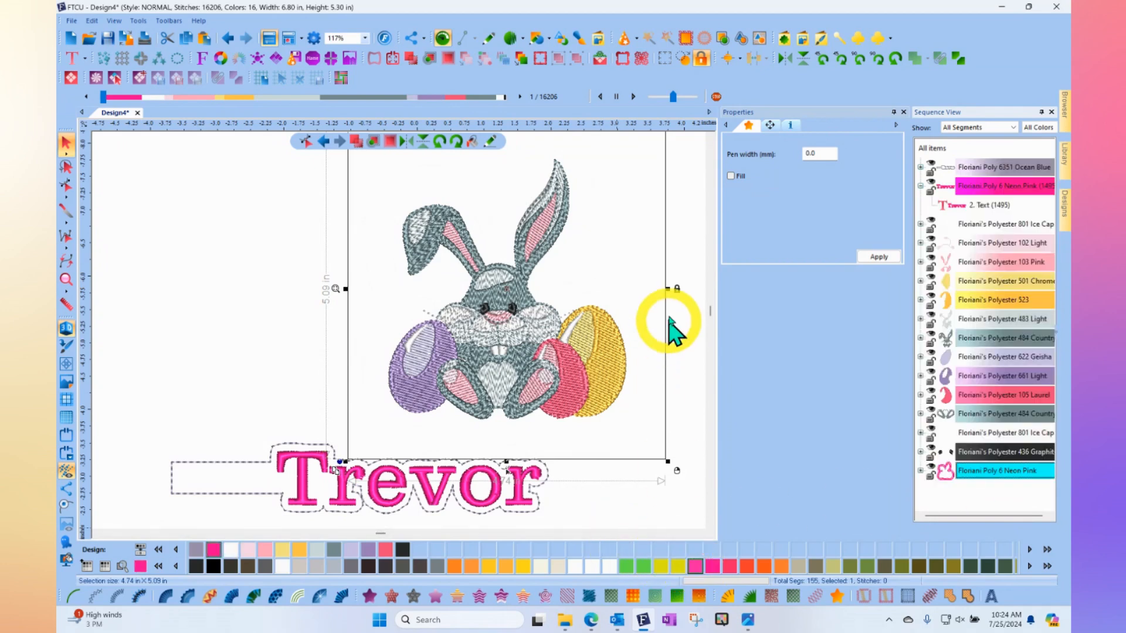
pyautogui.click(697, 173)
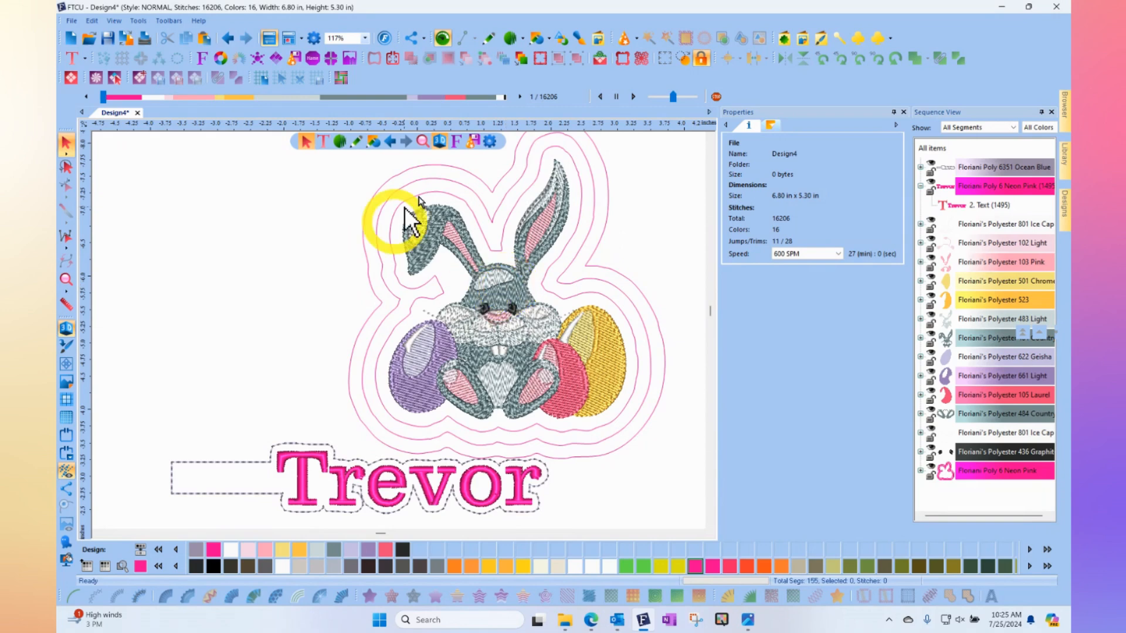
# - Place a new default text object in the empty area below the existing pink lettering and select it
pyautogui.scroll(-3, 540, 252)
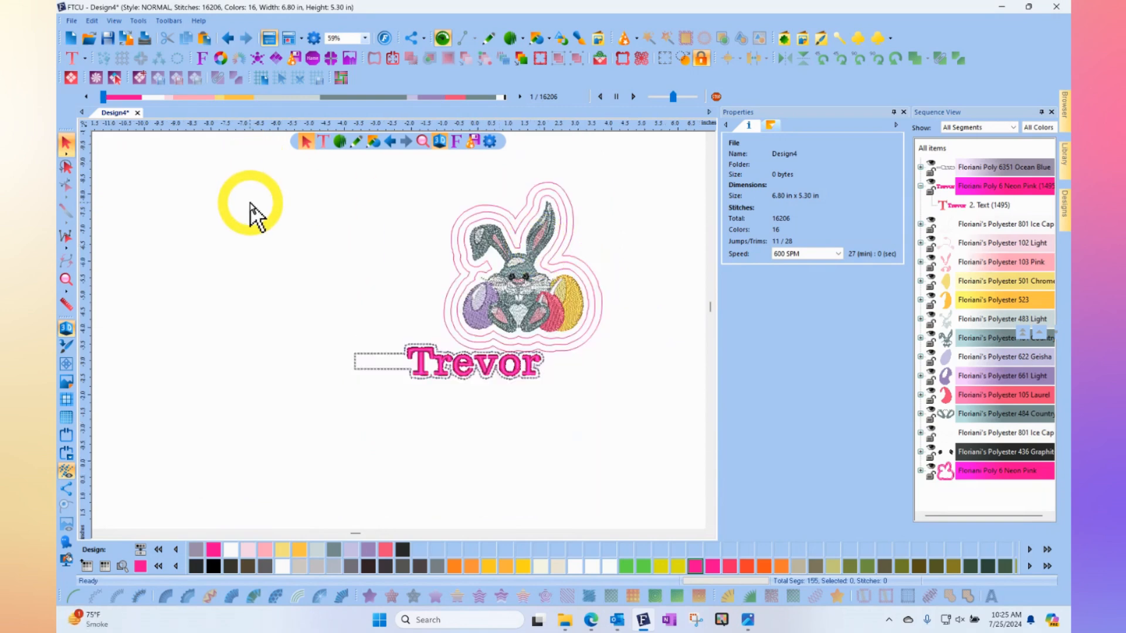
pyautogui.click(72, 58)
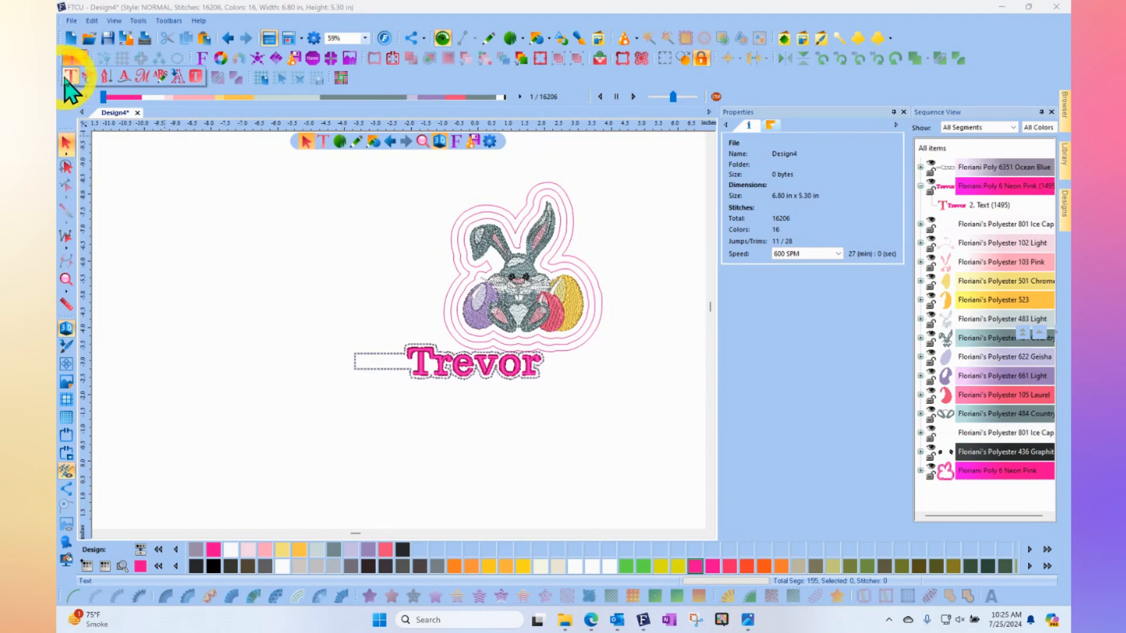
pyautogui.click(69, 75)
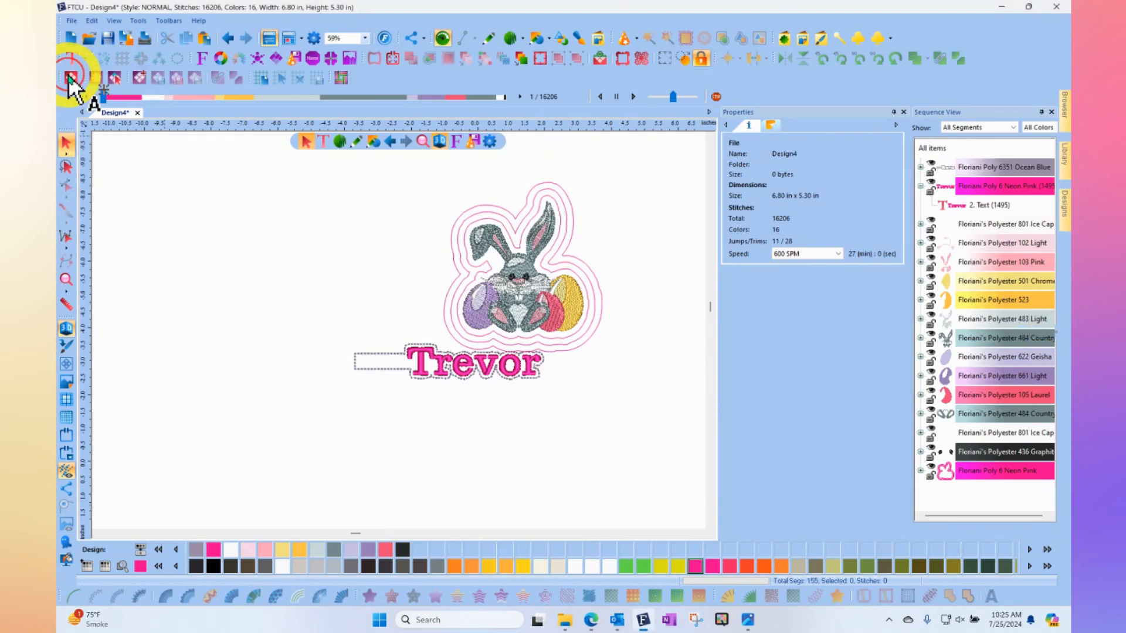
pyautogui.click(379, 453)
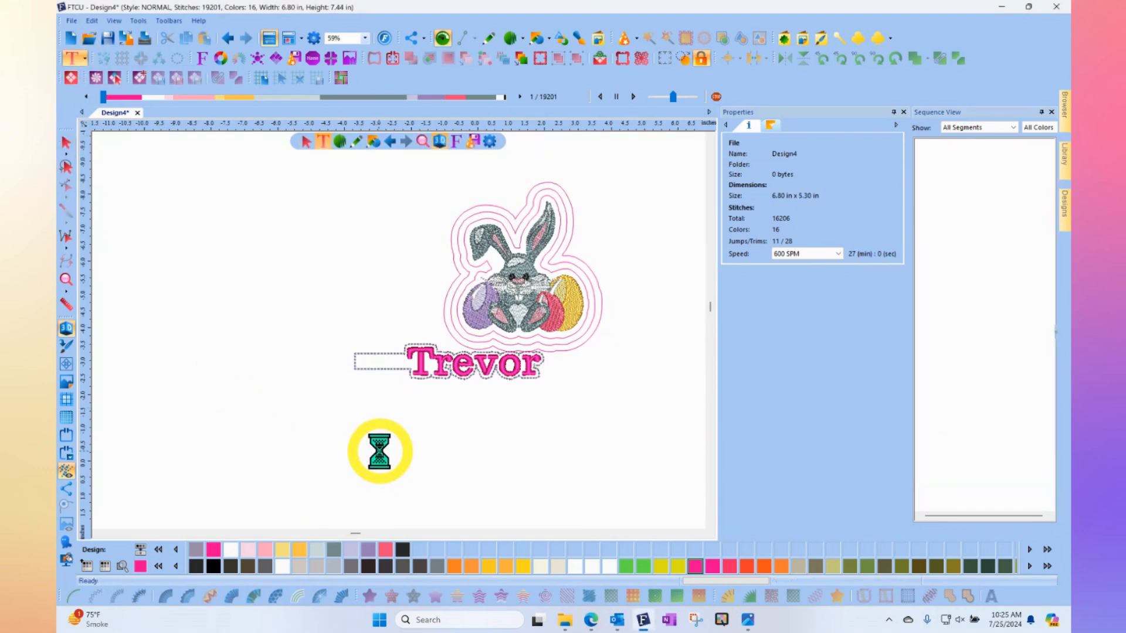
pyautogui.click(67, 145)
pyautogui.click(351, 416)
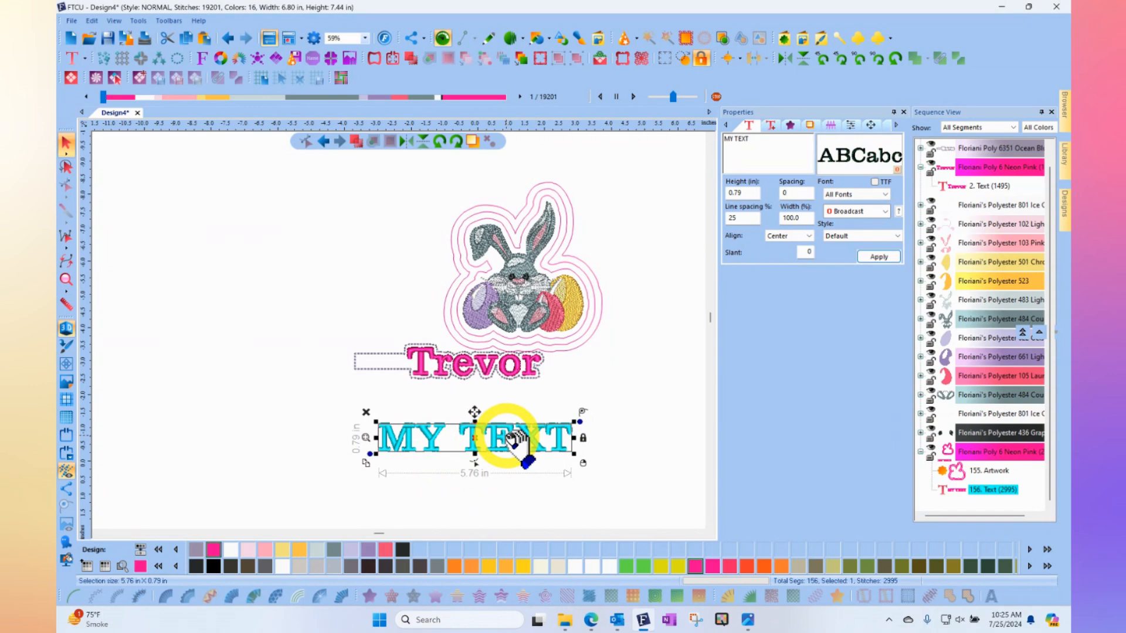
# - Change the new text object's wording to "Floriani" and apply it
pyautogui.scroll(2, 514, 439)
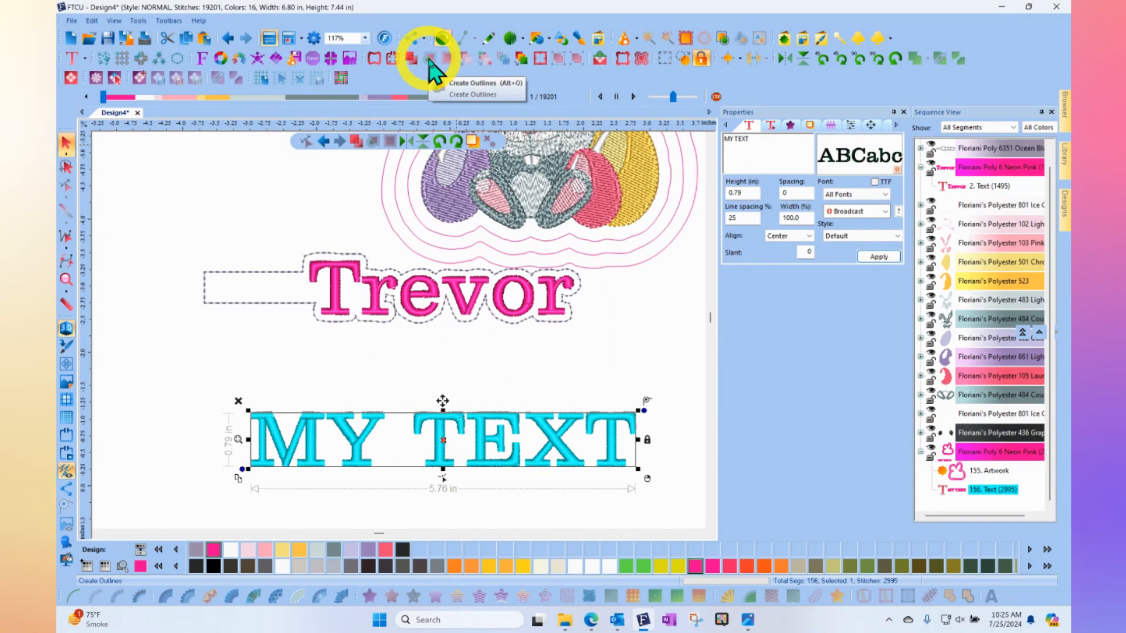
pyautogui.click(750, 125)
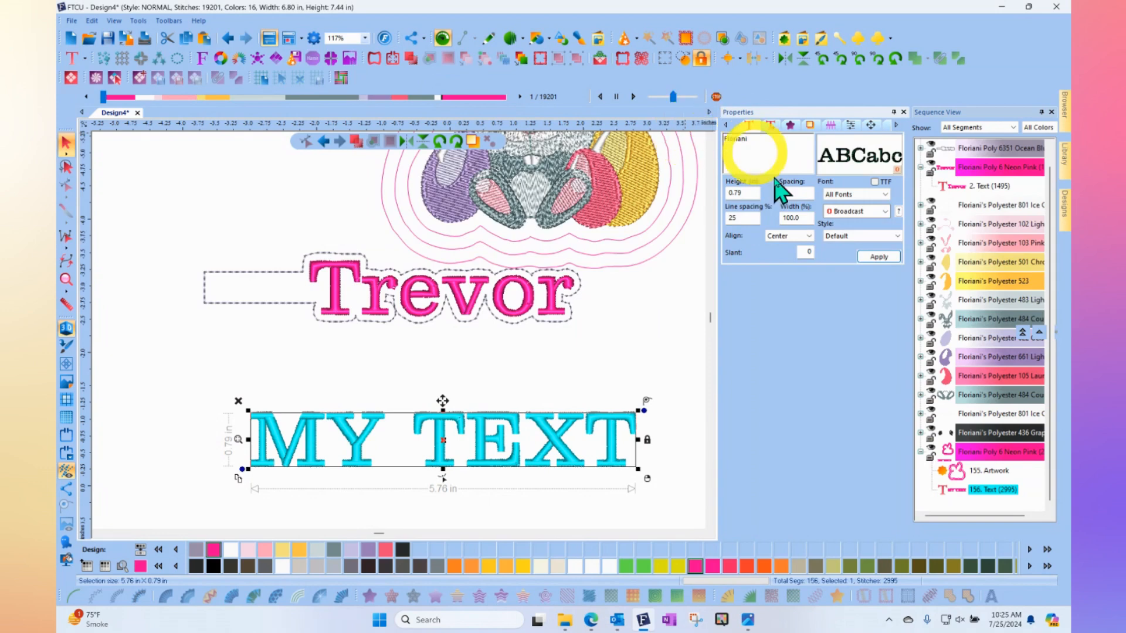
pyautogui.click(878, 257)
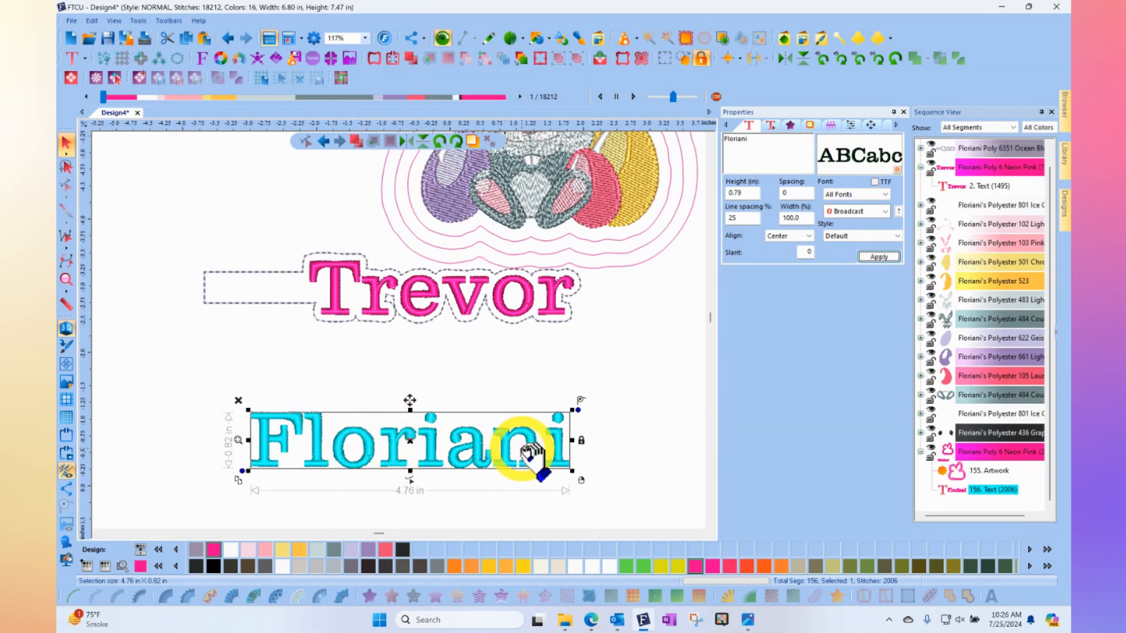
# - Break up the Floriani text into separate letter segments and show them in the sequence list
pyautogui.rightClick(477, 434)
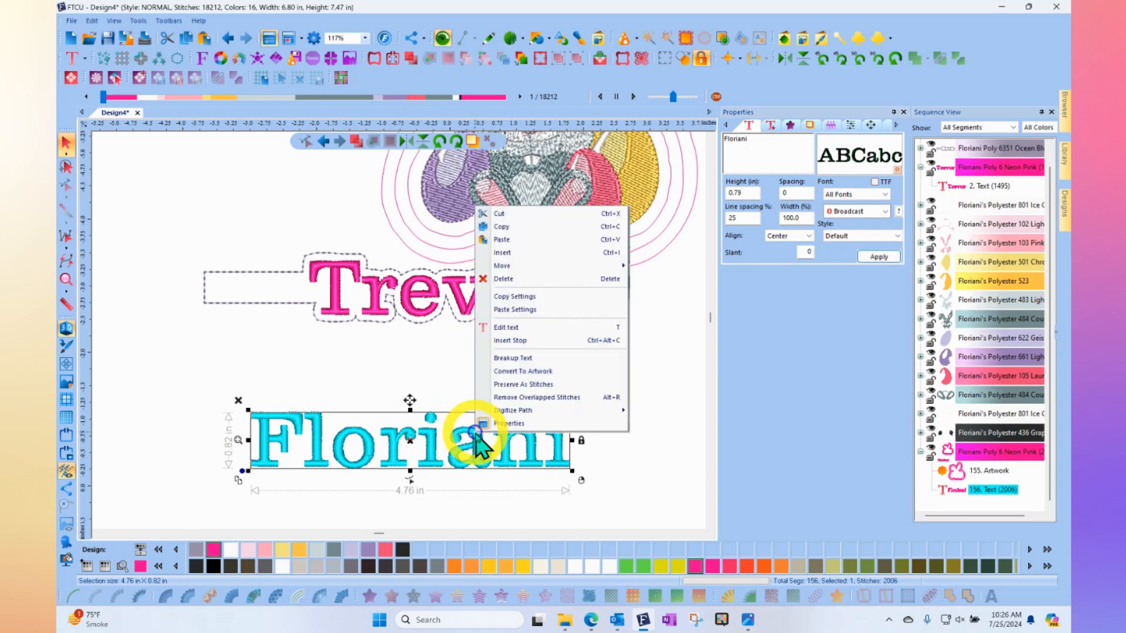
pyautogui.click(522, 359)
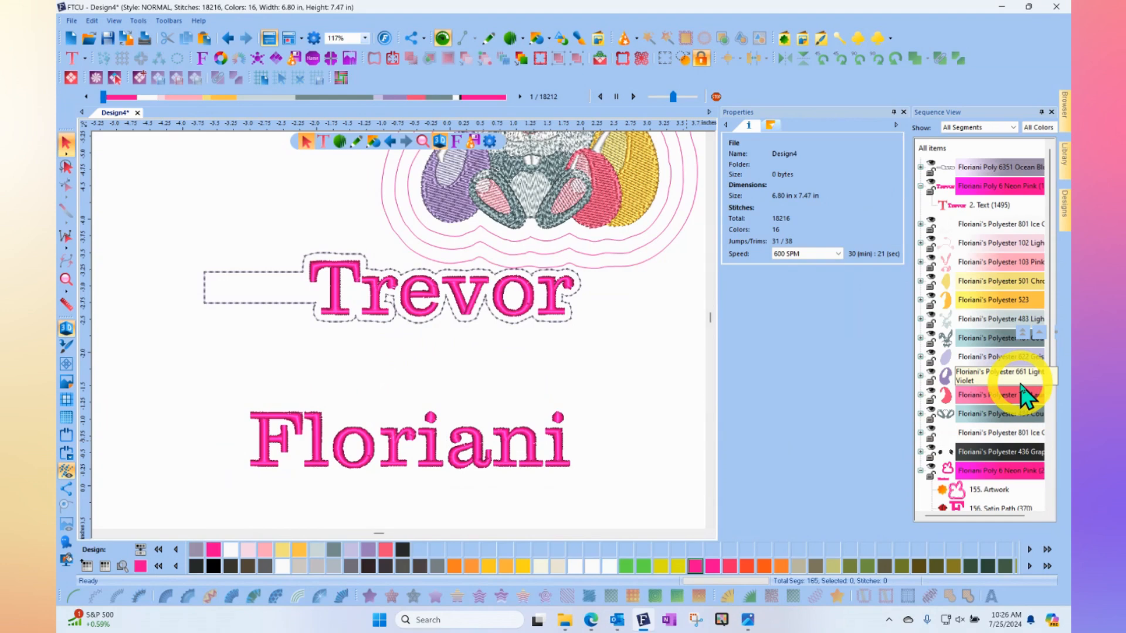
pyautogui.moveTo(1053, 346); pyautogui.dragTo(1053, 490)
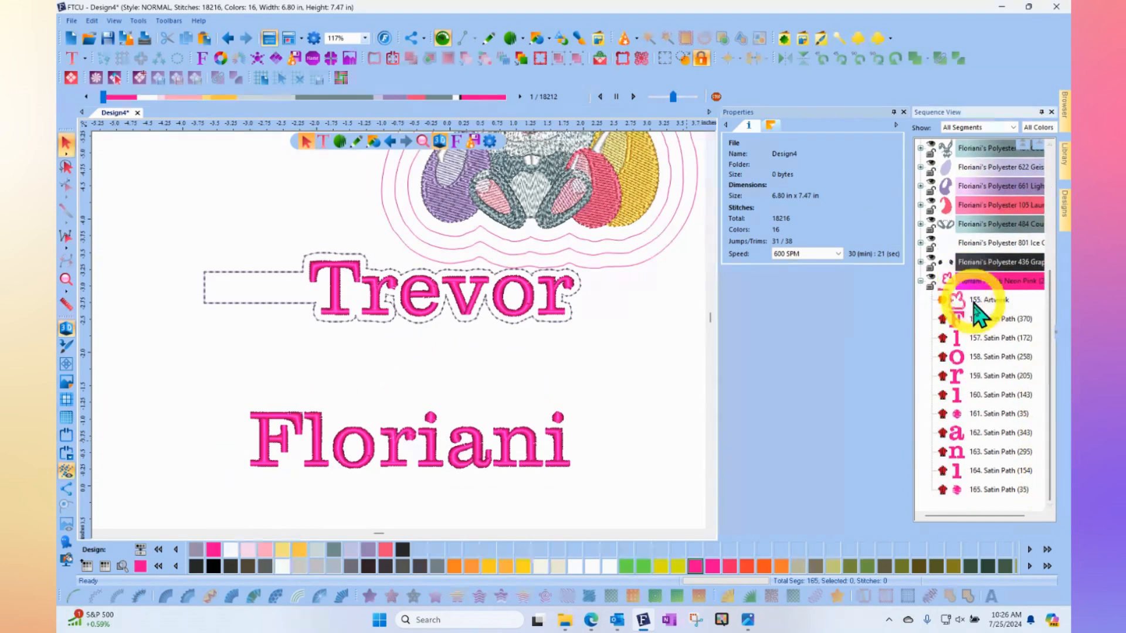
# - Create cascading outlines around all the Floriani letters with 3 ripples at 0.2 in spacing
pyautogui.moveTo(223, 394); pyautogui.dragTo(608, 499)
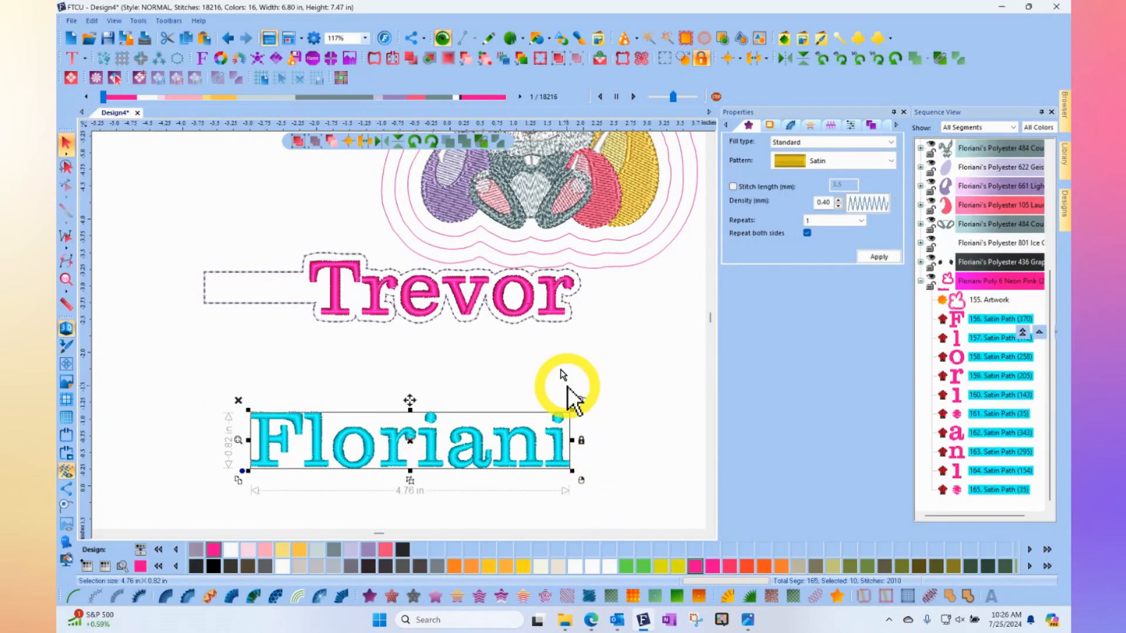
pyautogui.click(431, 58)
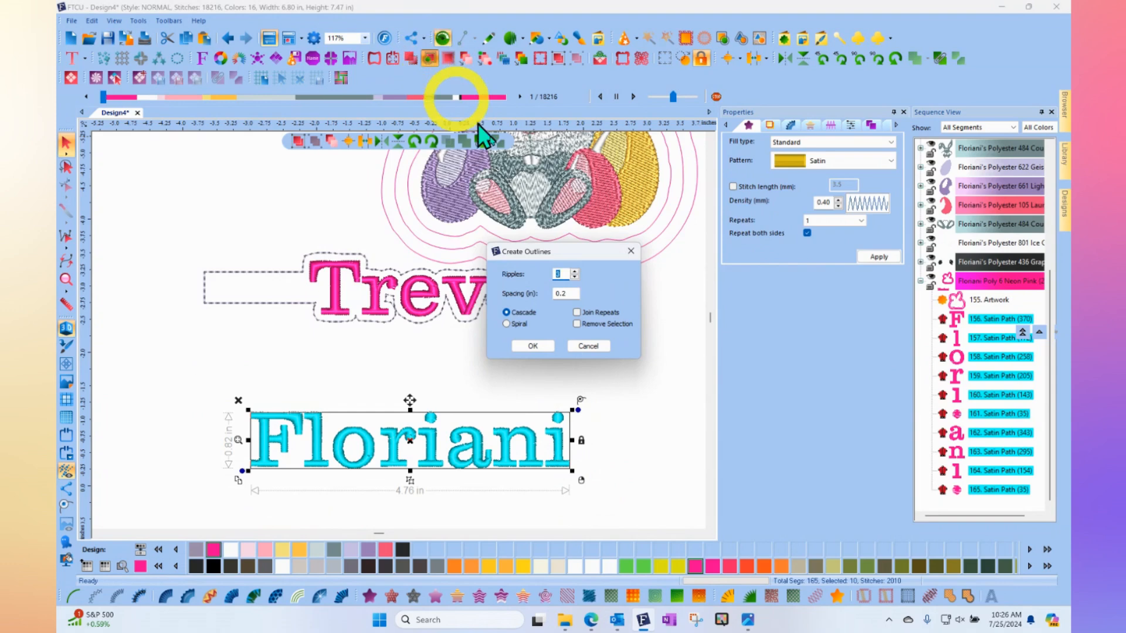
pyautogui.click(533, 346)
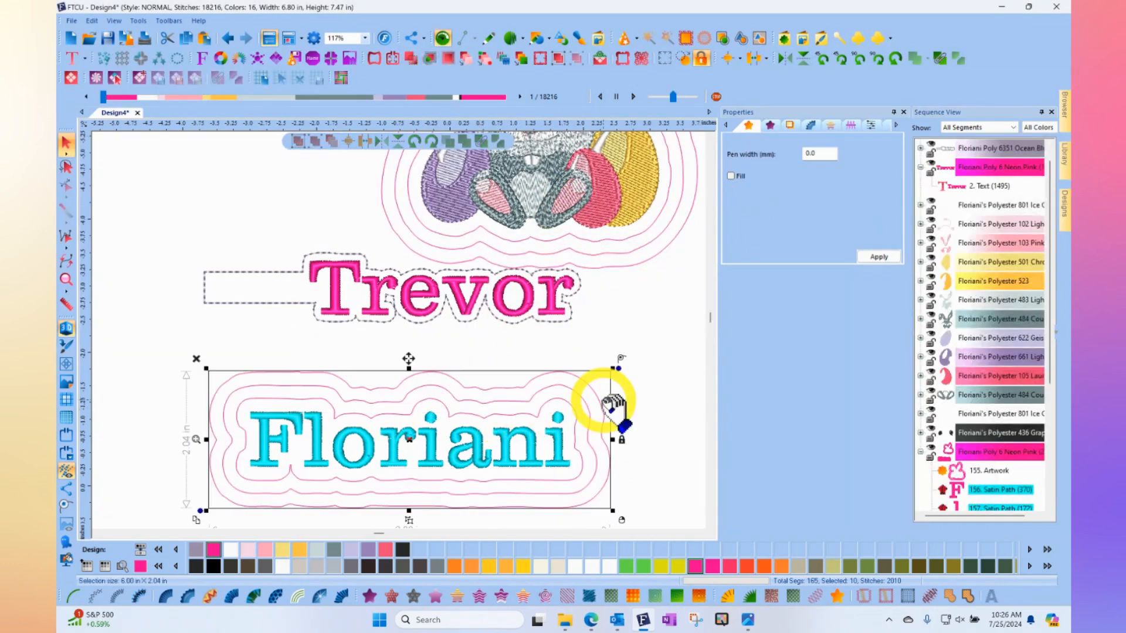
pyautogui.click(670, 318)
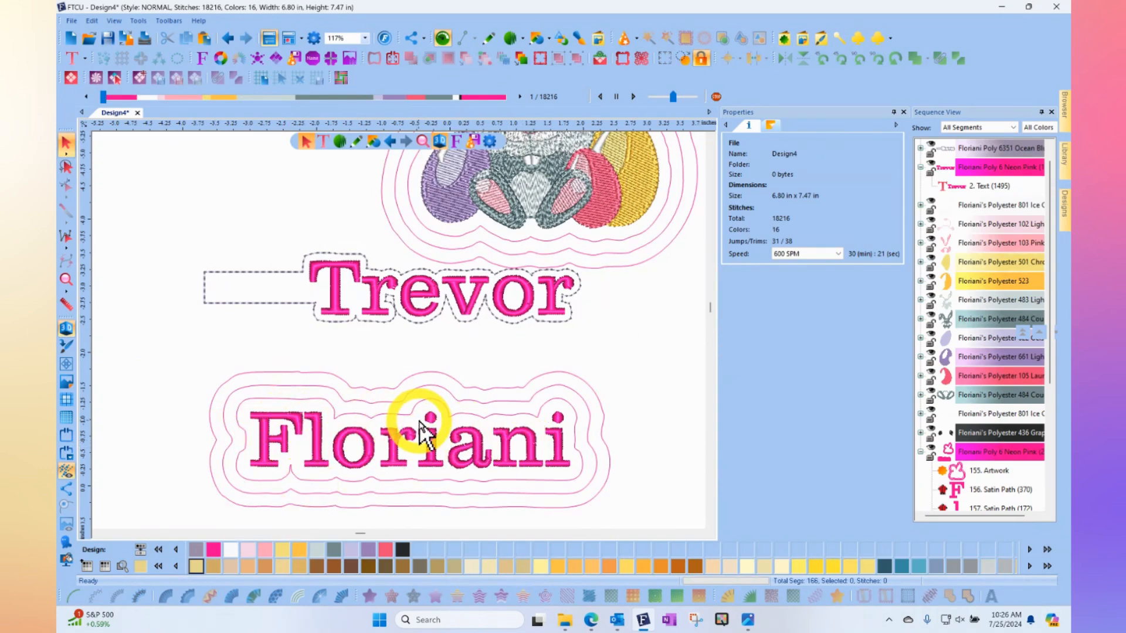
# - Place another default MY TEXT object in the empty space beside the outlined Floriani lettering and select it
pyautogui.scroll(-2, 419, 431)
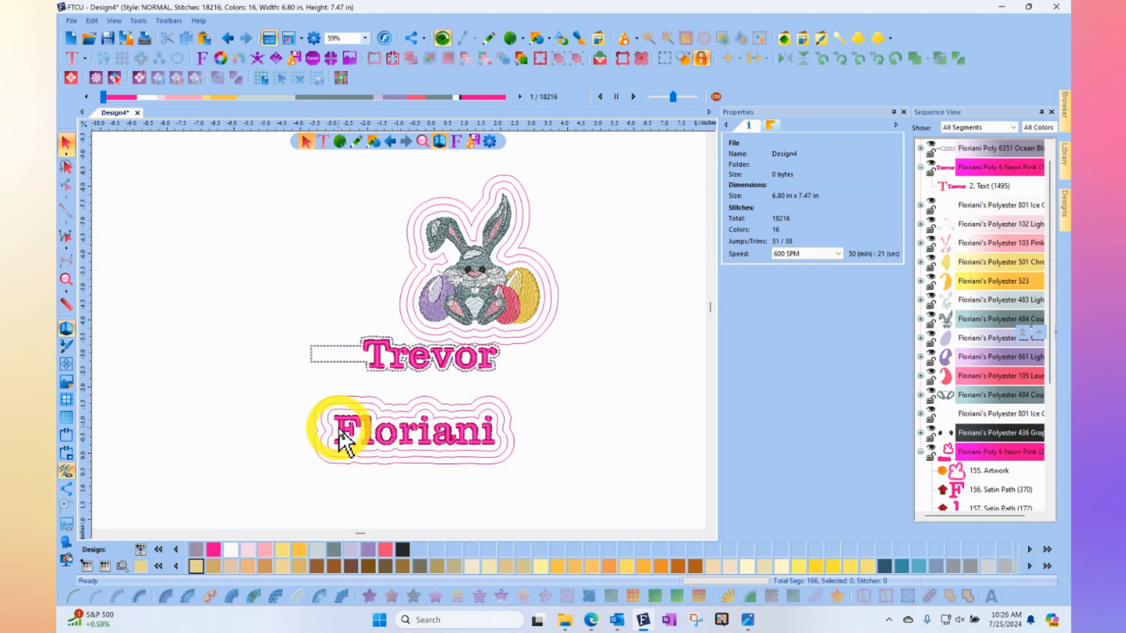
pyautogui.scroll(-1, 974, 495)
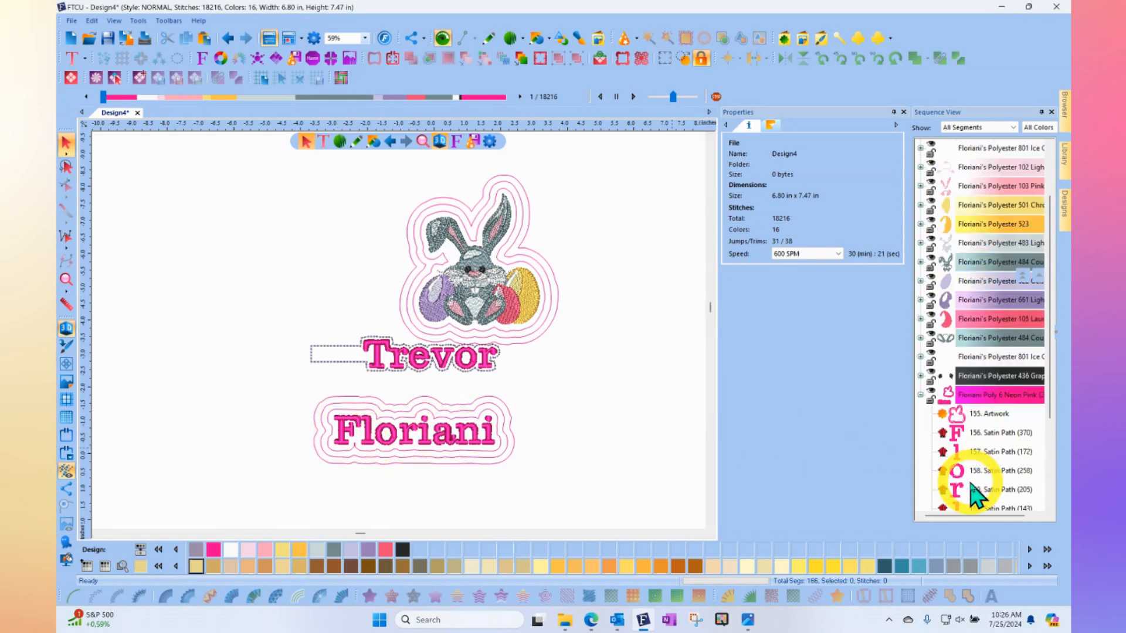
pyautogui.scroll(-2, 974, 495)
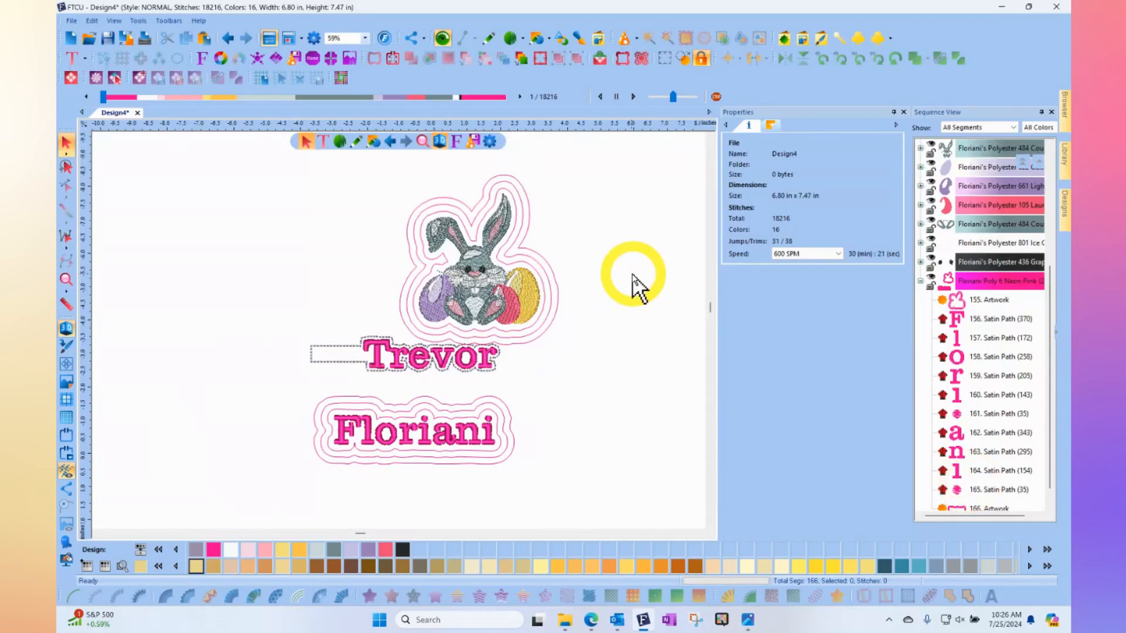
pyautogui.click(72, 58)
pyautogui.click(71, 74)
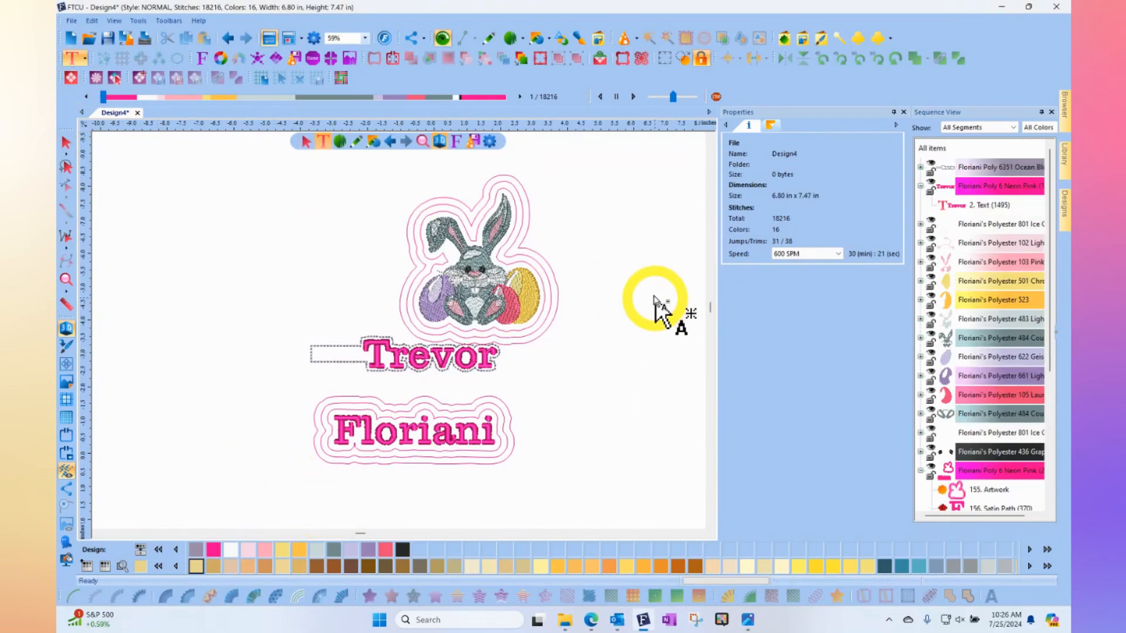
pyautogui.click(591, 469)
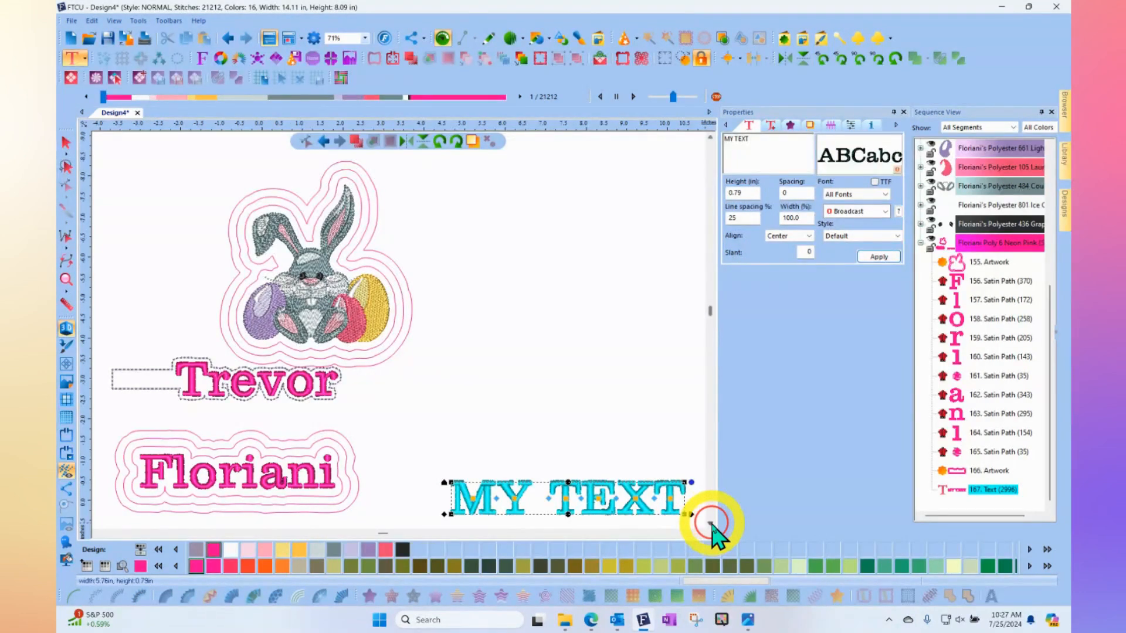
pyautogui.click(711, 523)
pyautogui.click(66, 143)
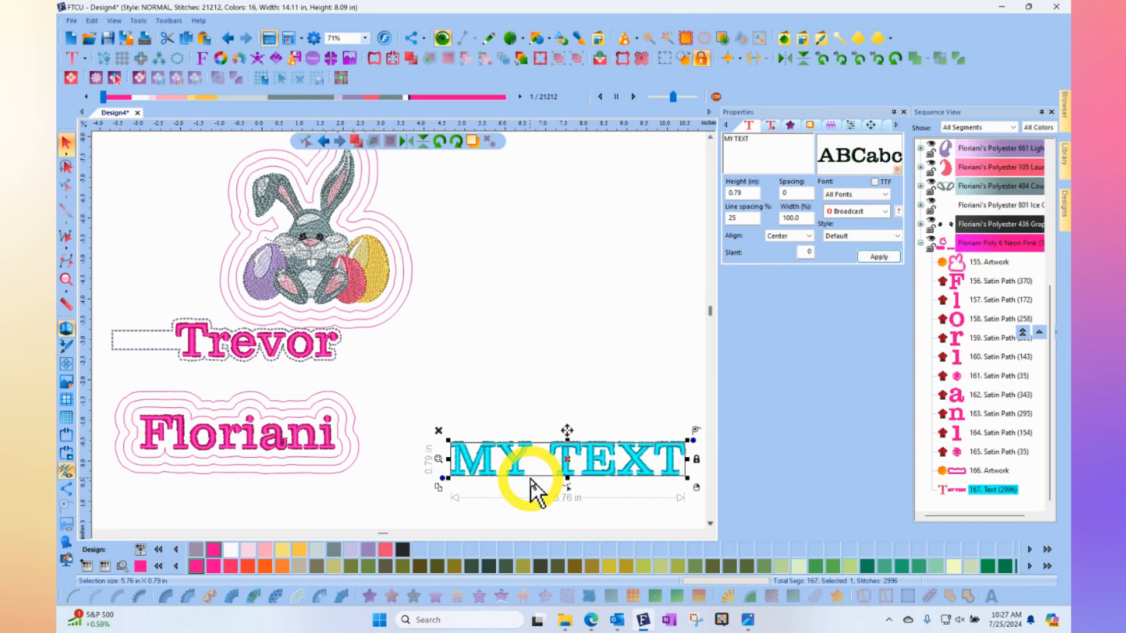
# - Add an Auto Nap Blocker to the MY TEXT lettering, offset 0.10 in from outlines with a finishing run
pyautogui.click(686, 40)
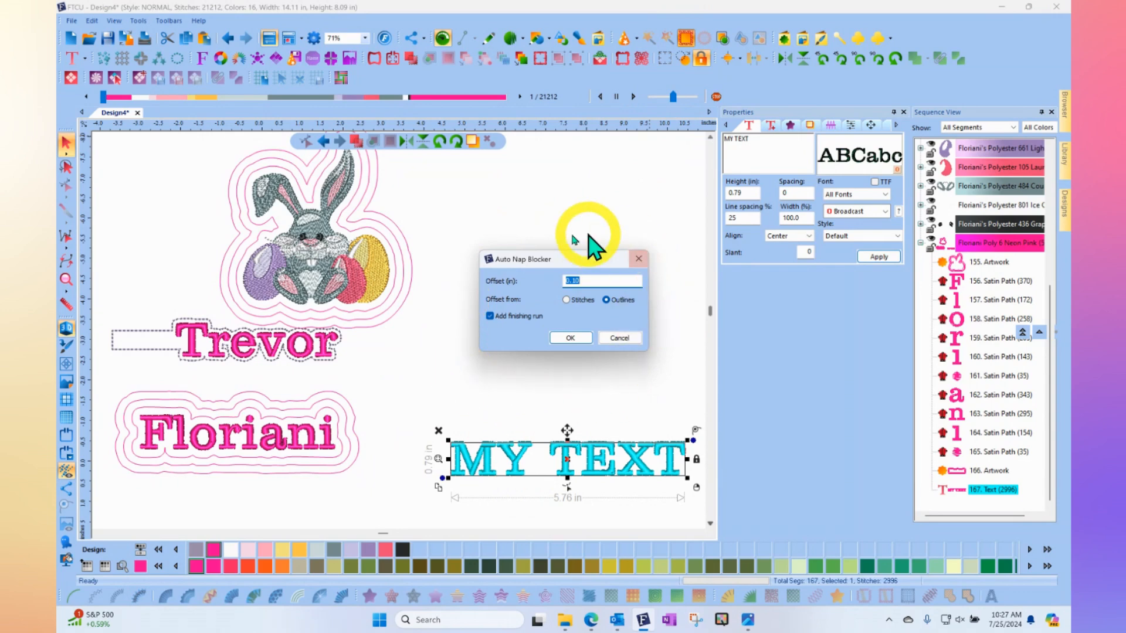
pyautogui.moveTo(570, 260); pyautogui.dragTo(598, 242)
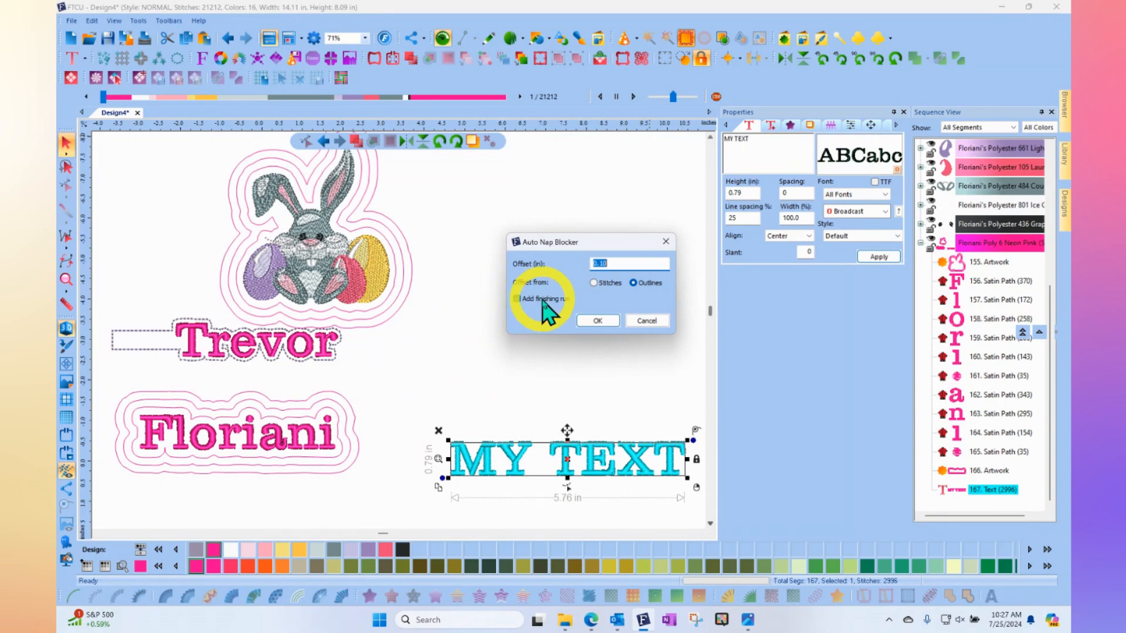
pyautogui.click(597, 322)
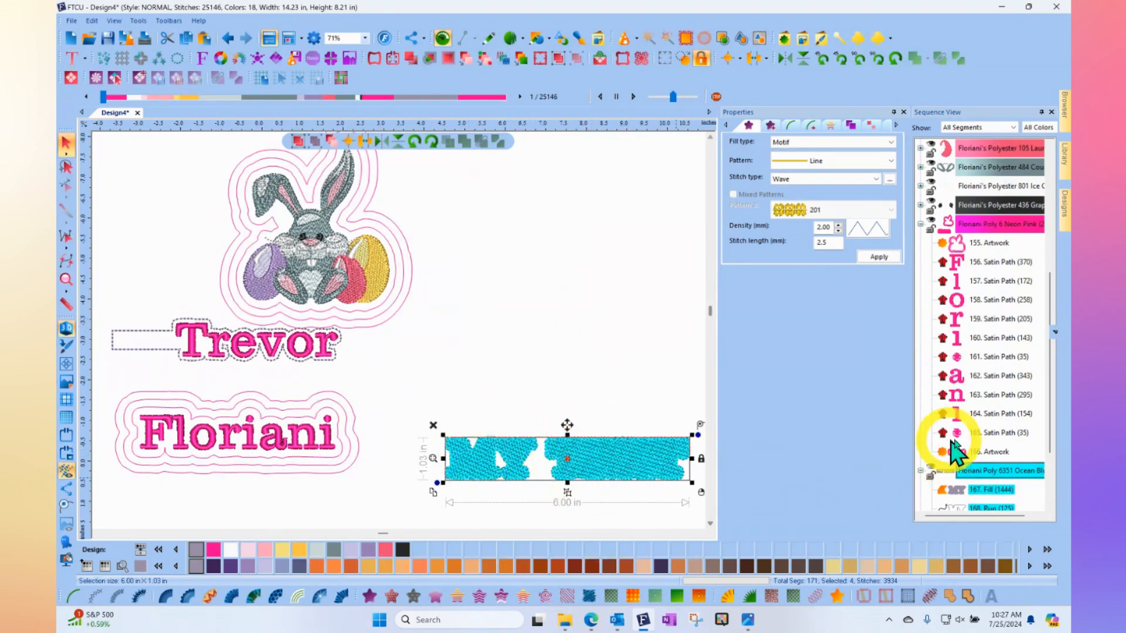
# - Delete both nap blocker fill segments behind the MY TEXT lettering, keeping only their run outlines
pyautogui.scroll(-2, 1025, 452)
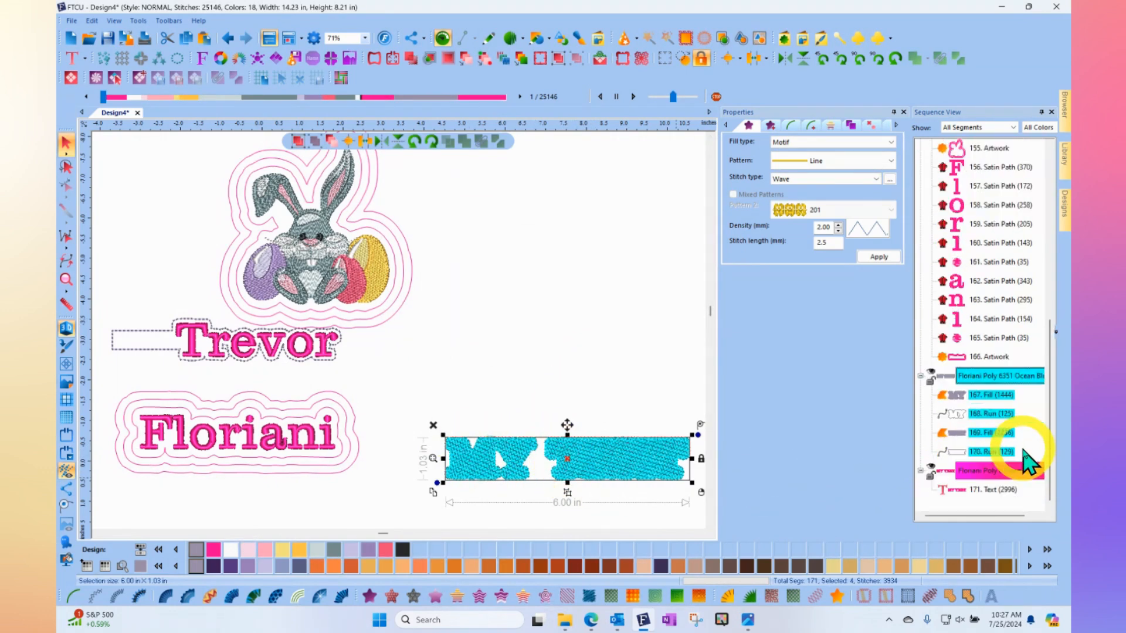
pyautogui.click(972, 396)
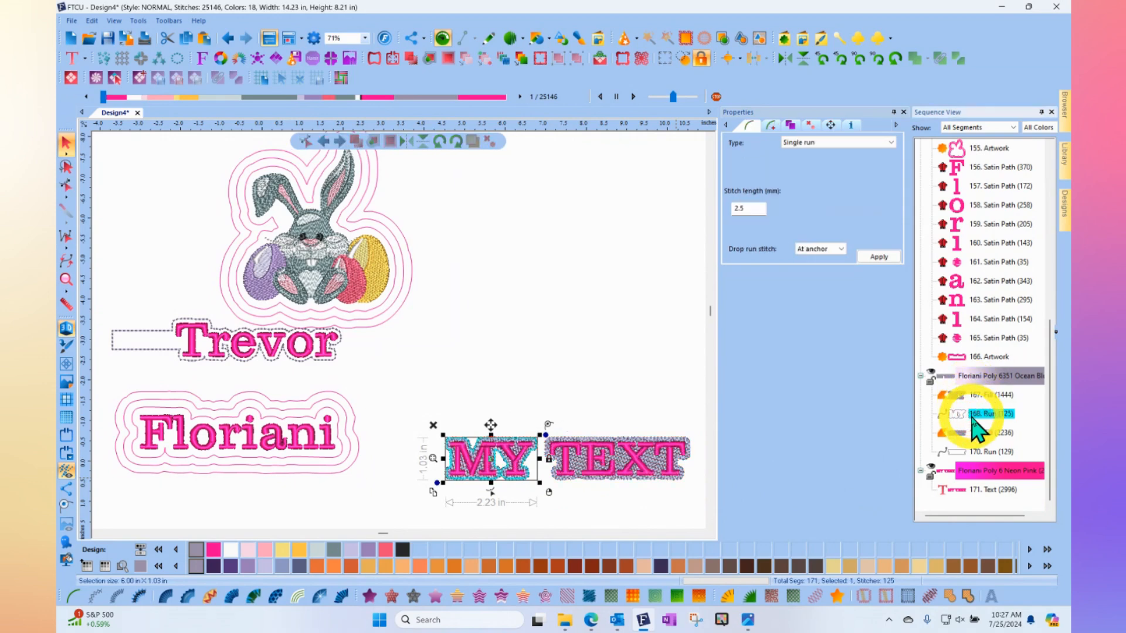
pyautogui.click(972, 434)
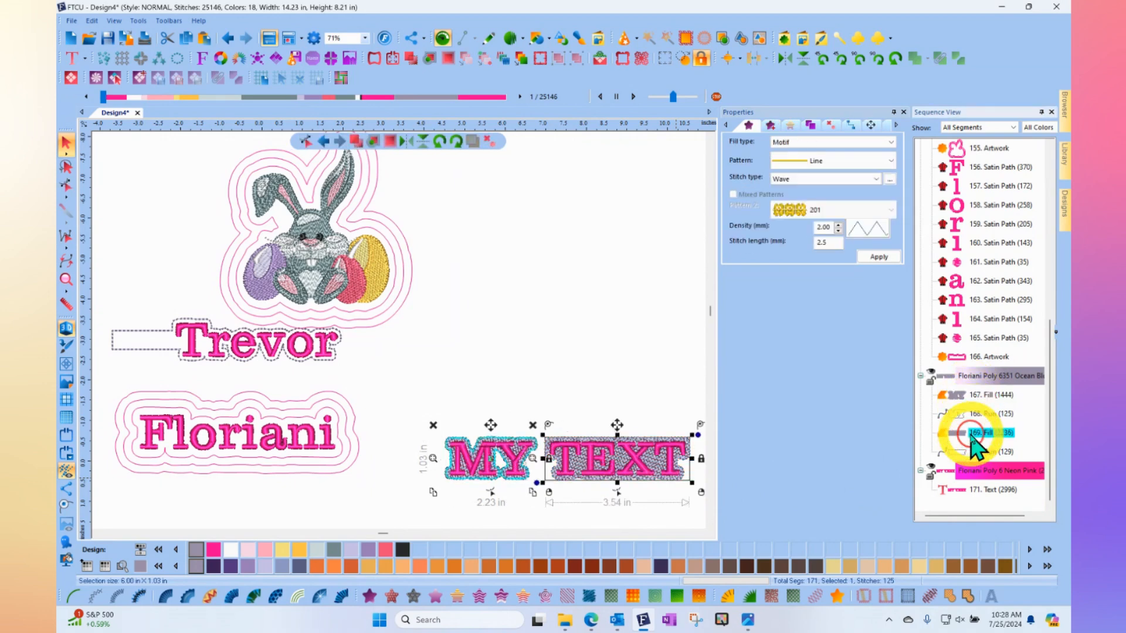
pyautogui.click(978, 451)
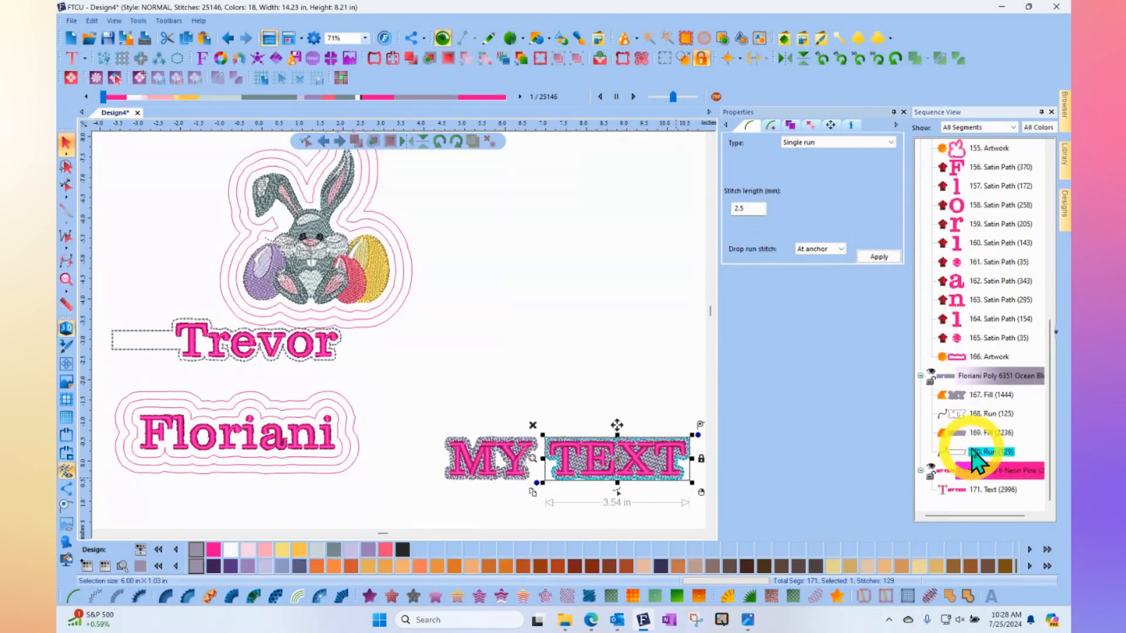
pyautogui.click(979, 395)
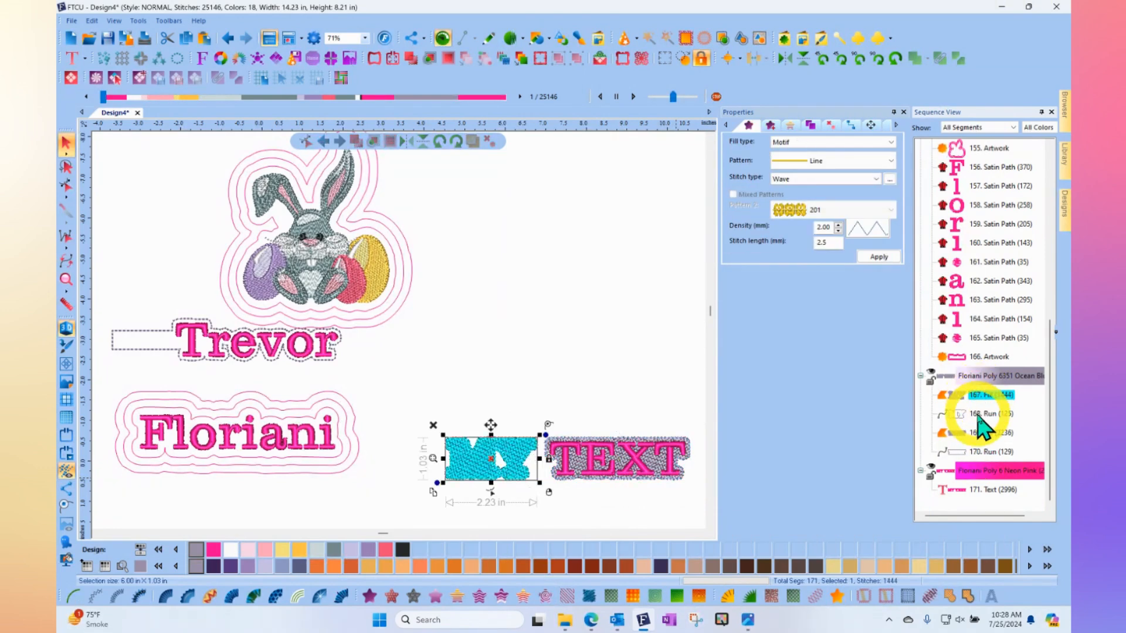
pyautogui.keyDown('ctrl'); pyautogui.click(975, 434); pyautogui.keyUp('ctrl')
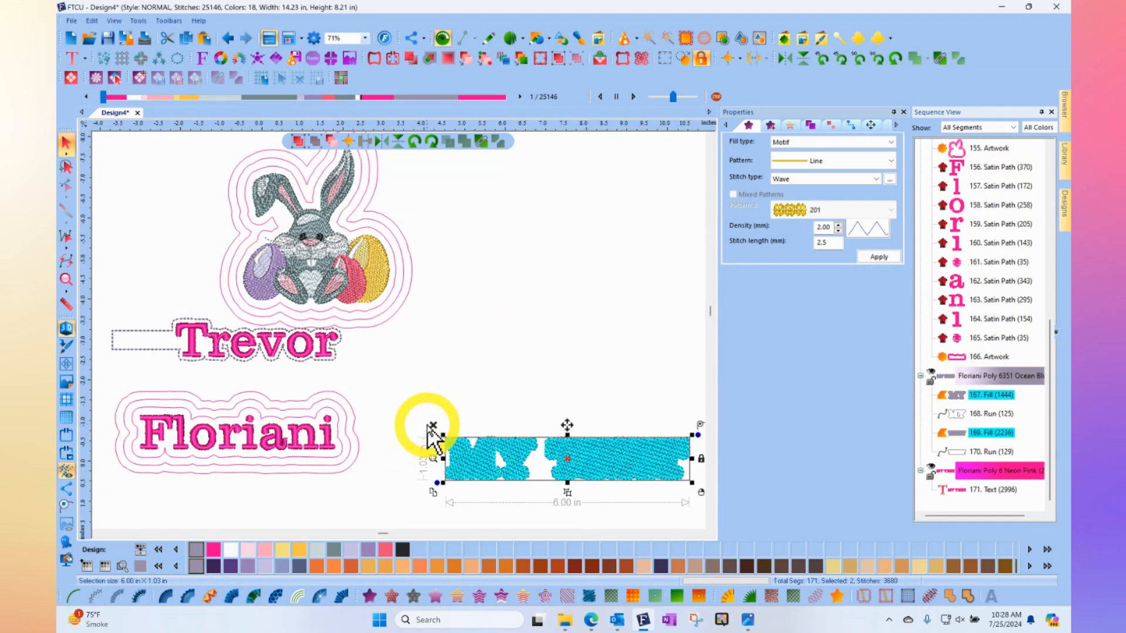
pyautogui.press('Delete')
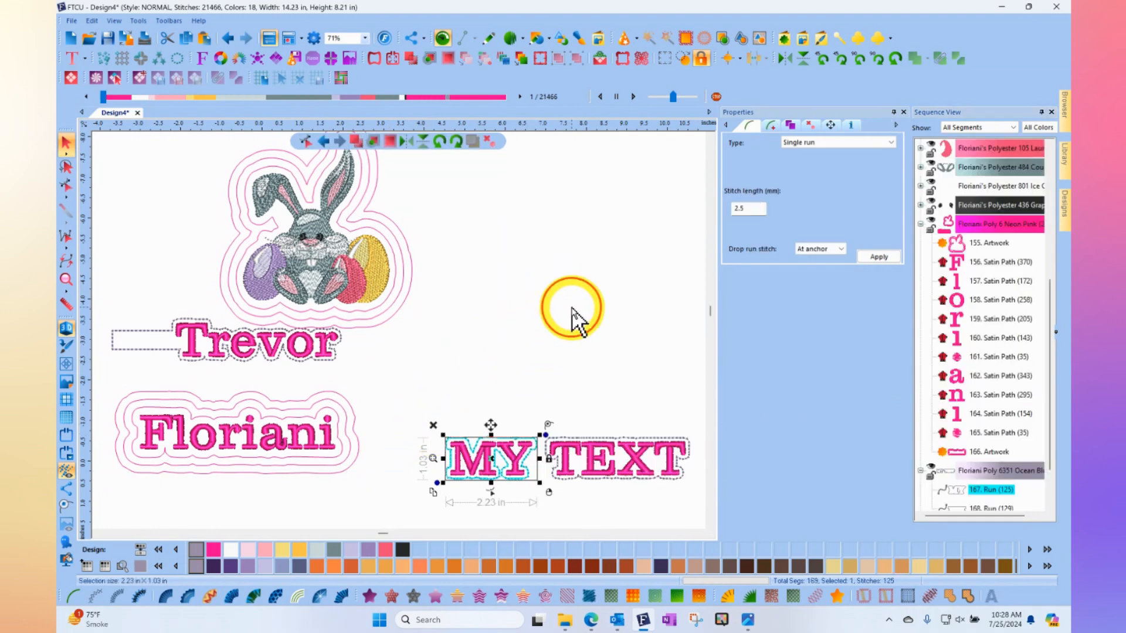
pyautogui.click(572, 309)
pyautogui.scroll(1, 508, 505)
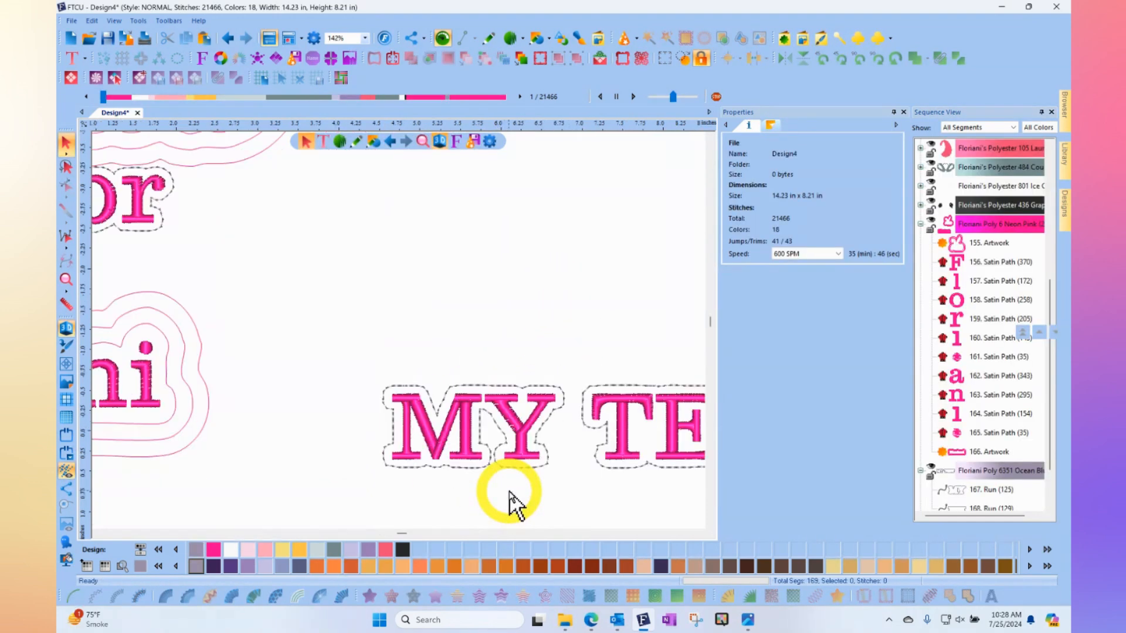
pyautogui.scroll(1, 508, 505)
pyautogui.scroll(-1, 509, 506)
pyautogui.scroll(-1, 509, 506)
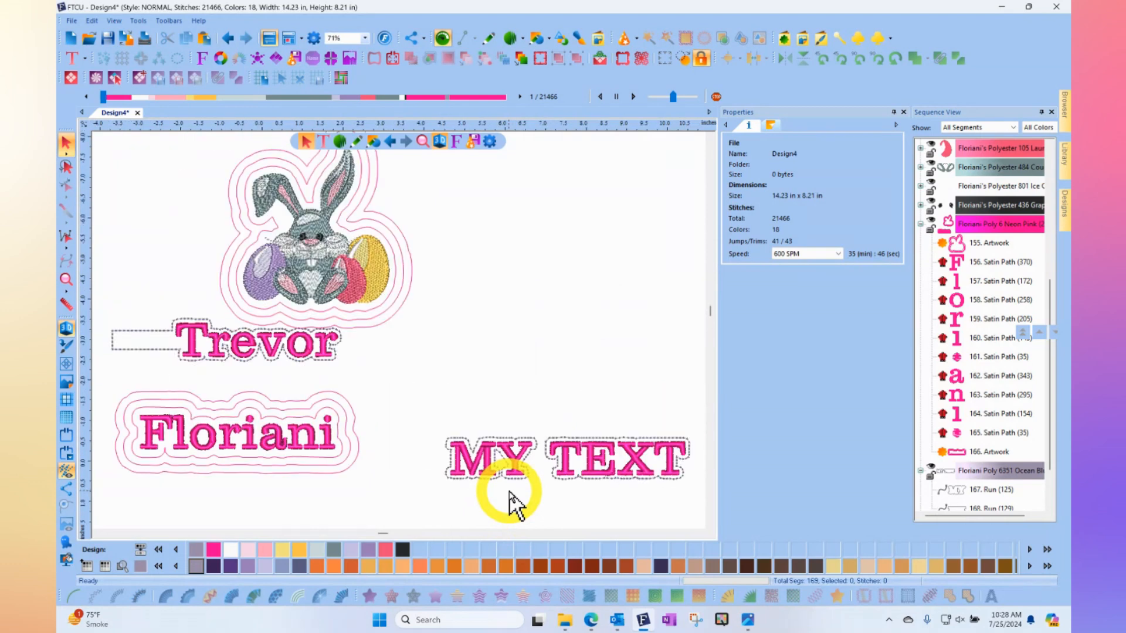
# - Place a copy of the MY TEXT lettering in the empty space above it and change the copy's text to a first name
pyautogui.click(594, 464)
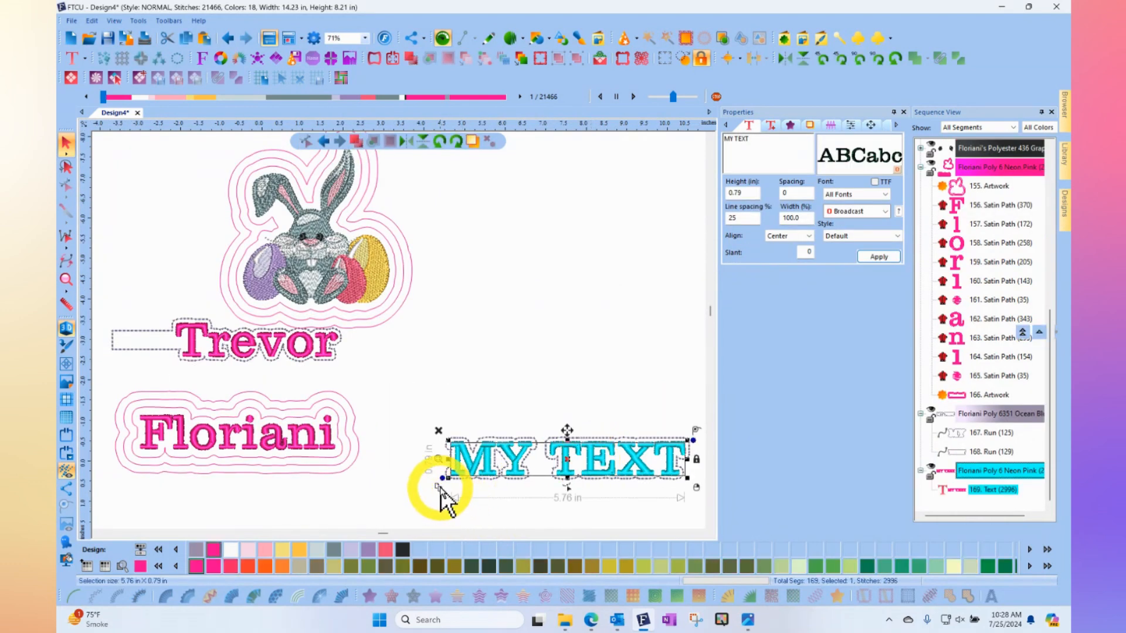
pyautogui.moveTo(493, 466); pyautogui.dragTo(494, 350)
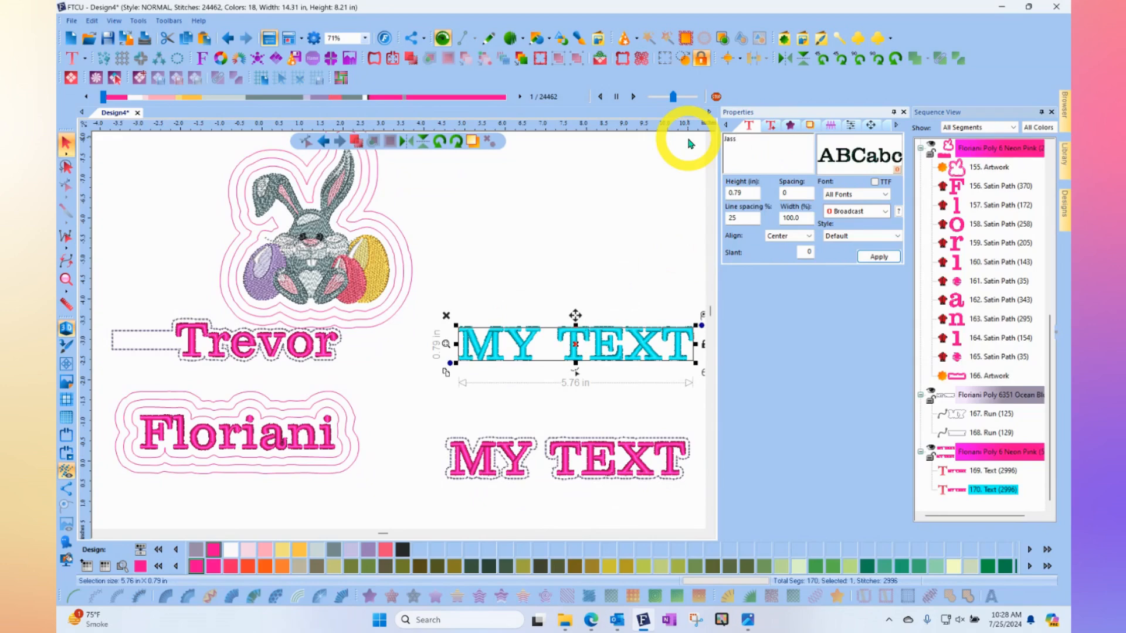
pyautogui.click(879, 257)
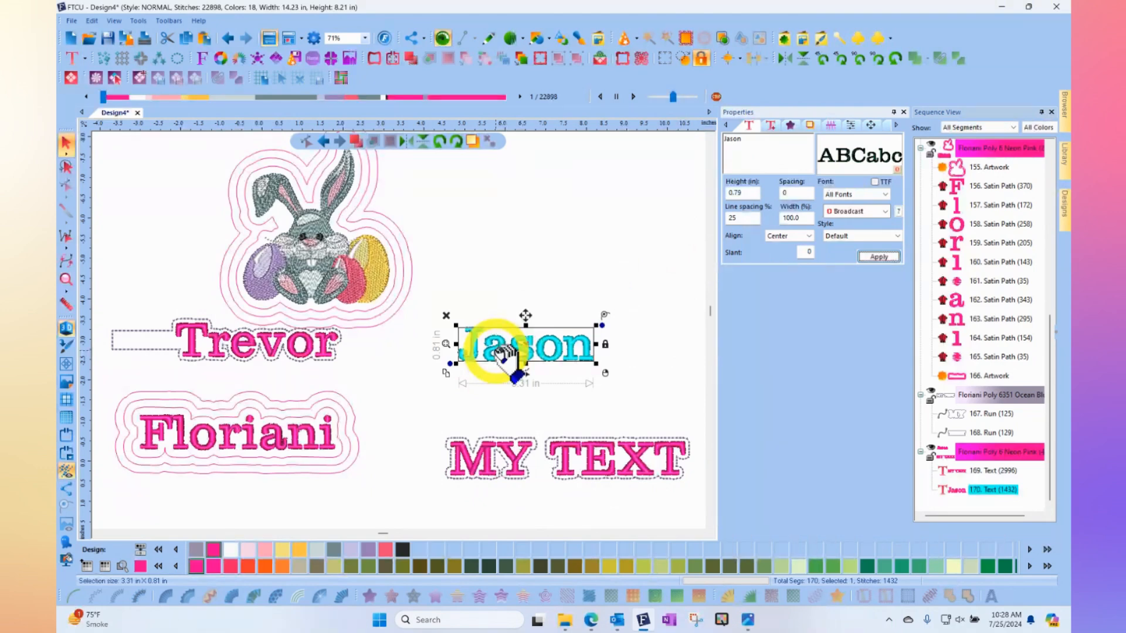
# - Add an Auto Nap Blocker with a finishing run to the new name lettering and delete its fill segment, keeping the run outline
pyautogui.click(687, 39)
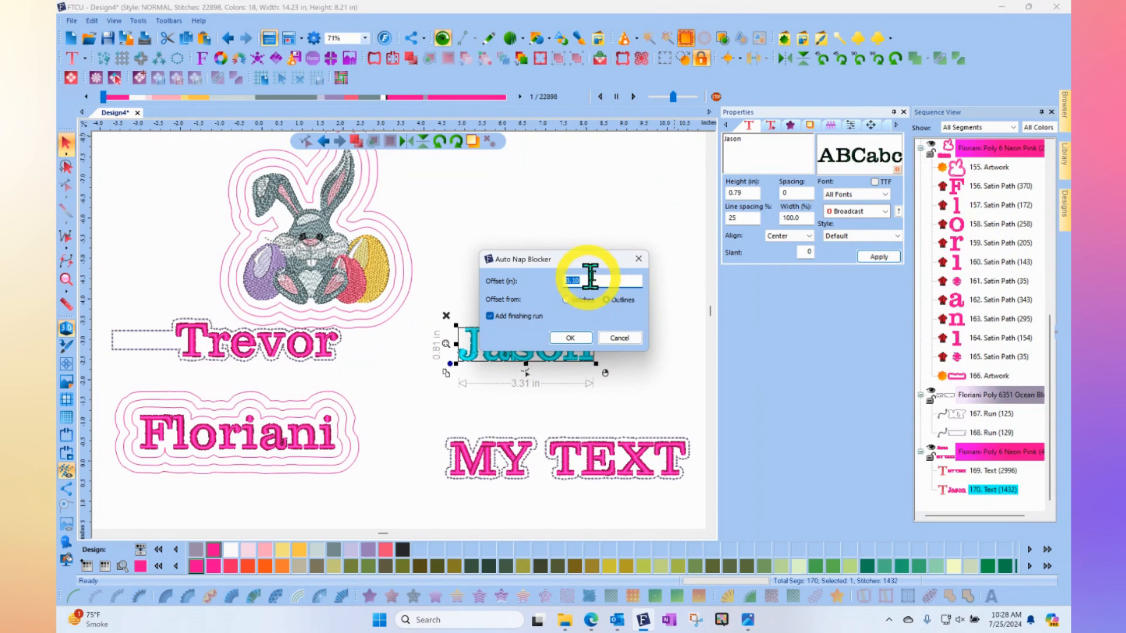
pyautogui.click(577, 341)
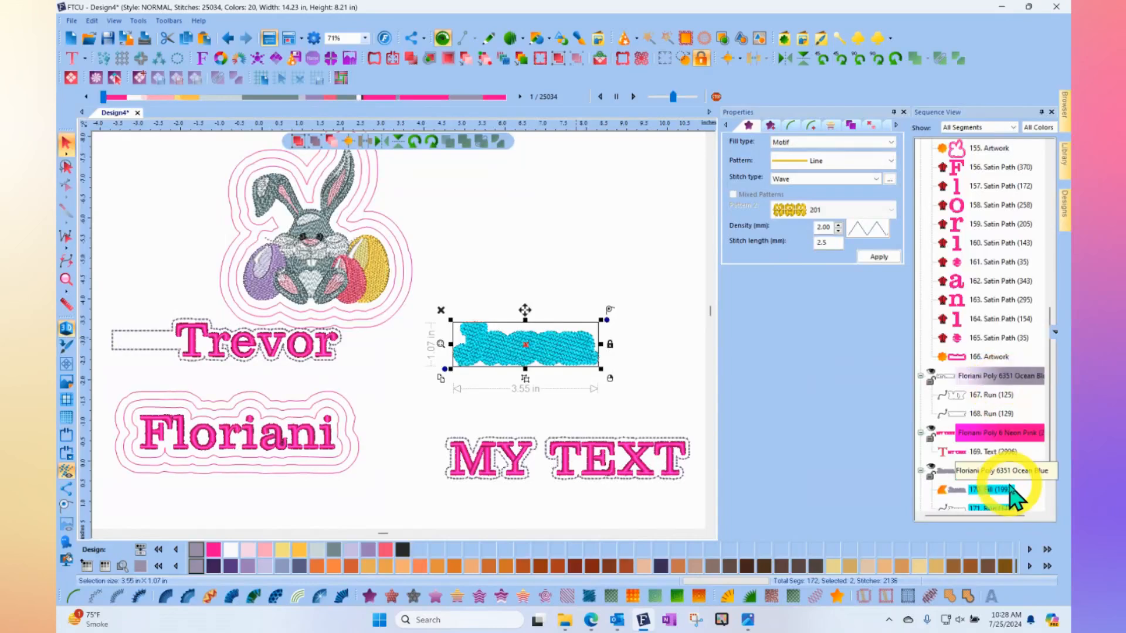
pyautogui.click(980, 491)
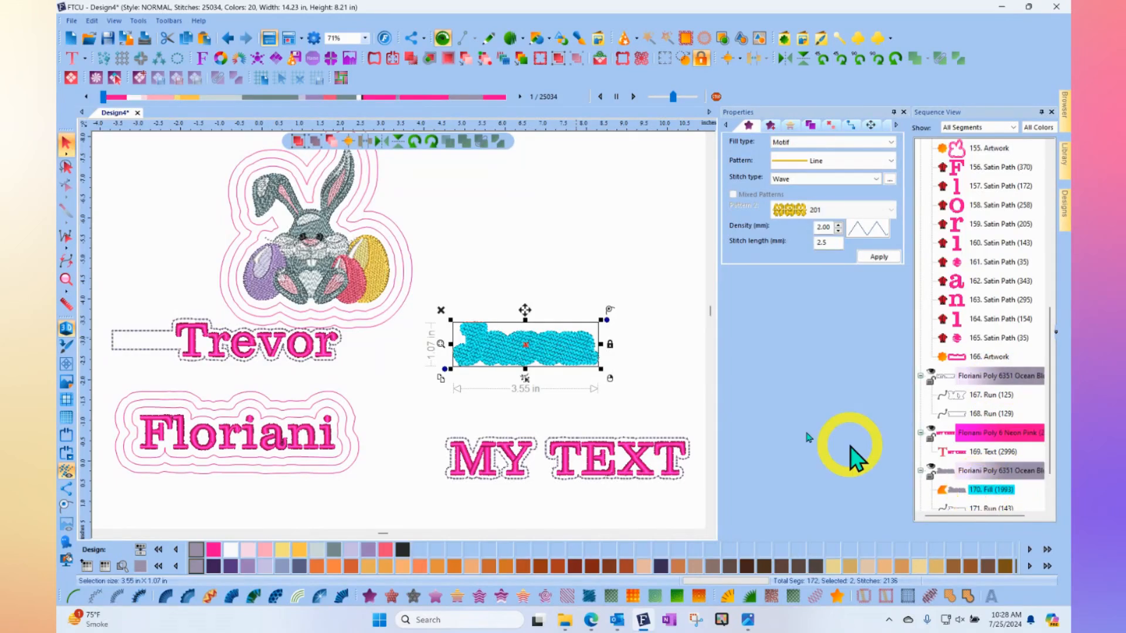
pyautogui.click(441, 310)
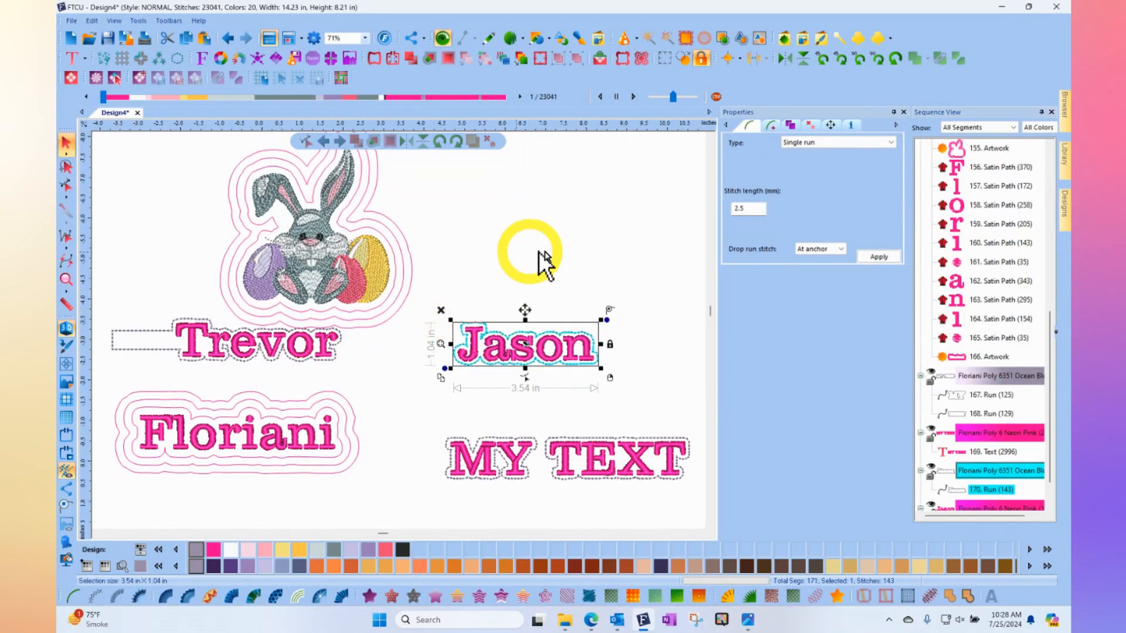
pyautogui.click(575, 259)
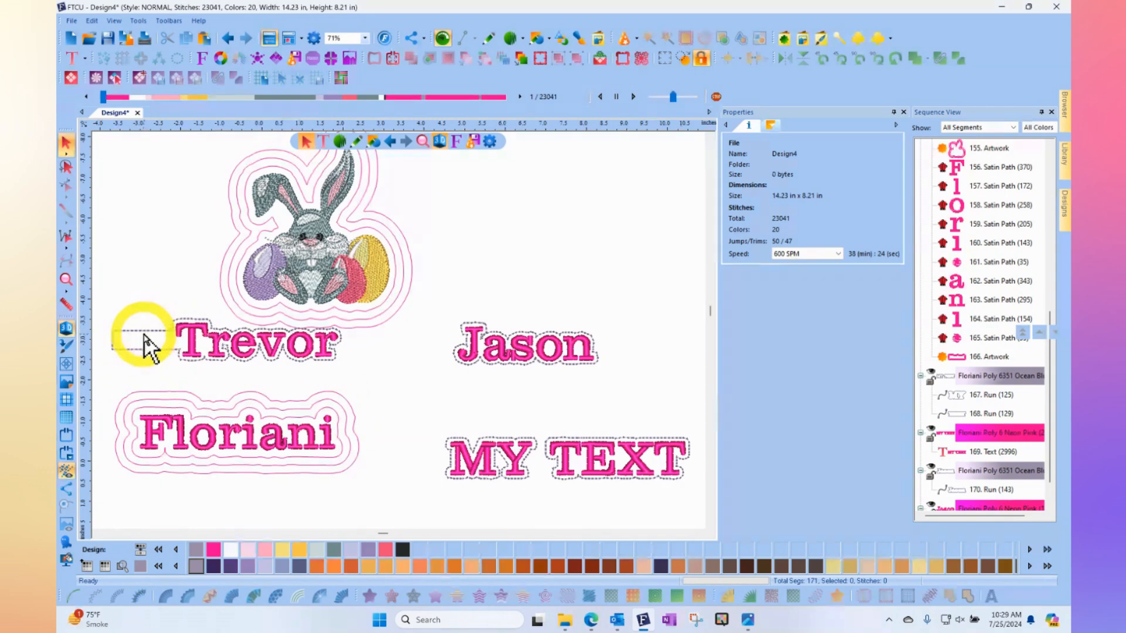
# - Examine the rectangular tab joined to the run outline of the name lettering below the bunny, and return to the full design view
pyautogui.scroll(1, 144, 346)
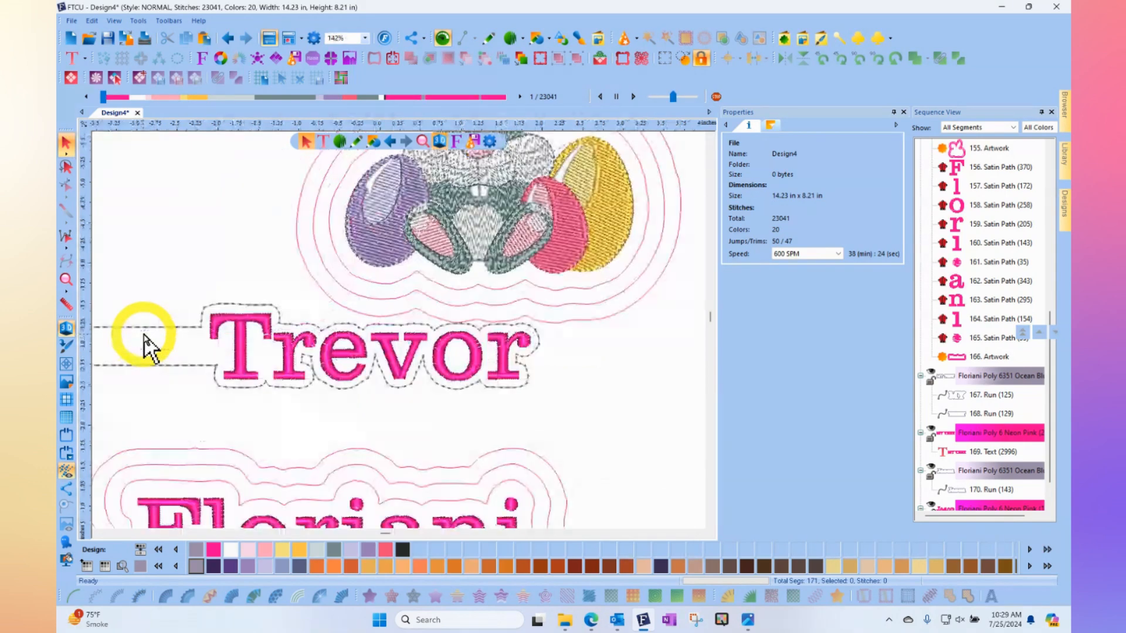
pyautogui.click(97, 535)
pyautogui.click(97, 535)
pyautogui.click(97, 534)
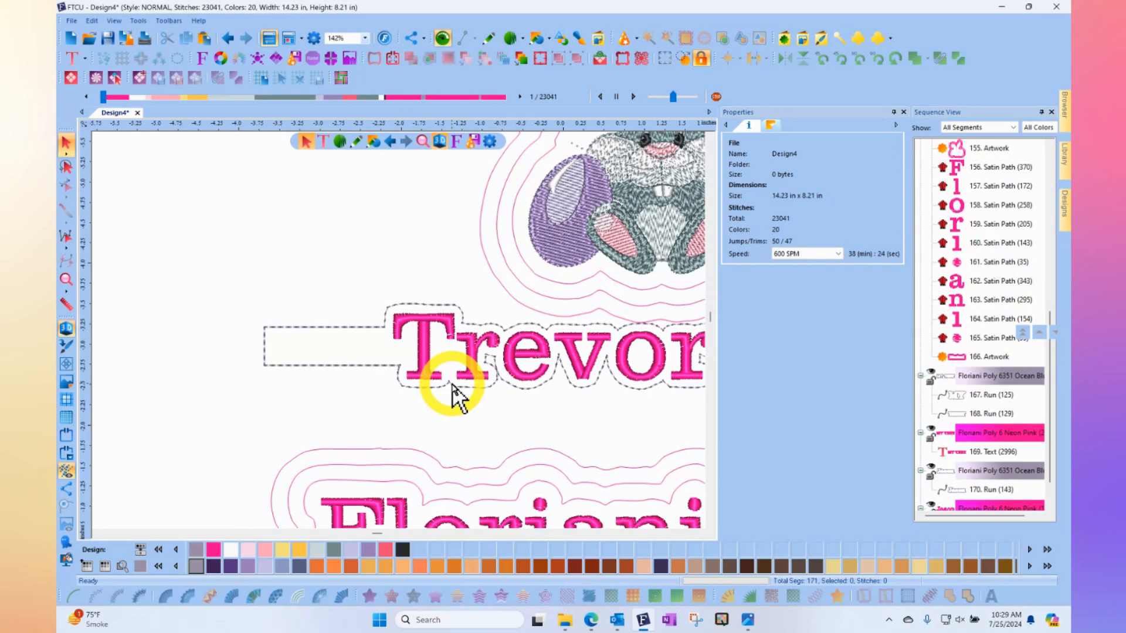
pyautogui.click(66, 280)
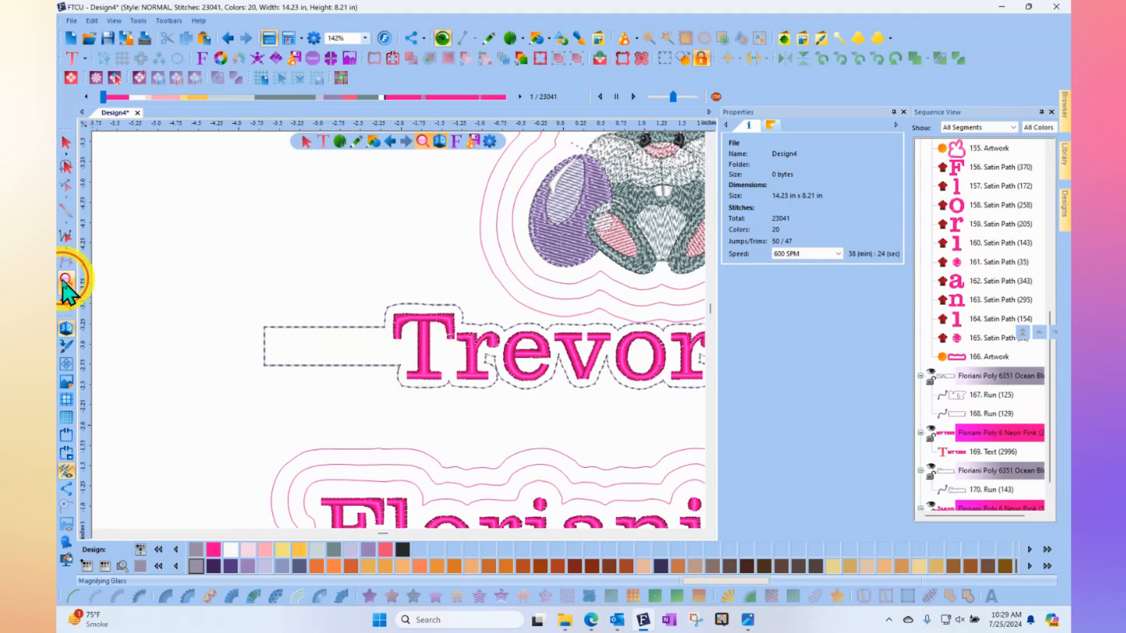
pyautogui.click(65, 280)
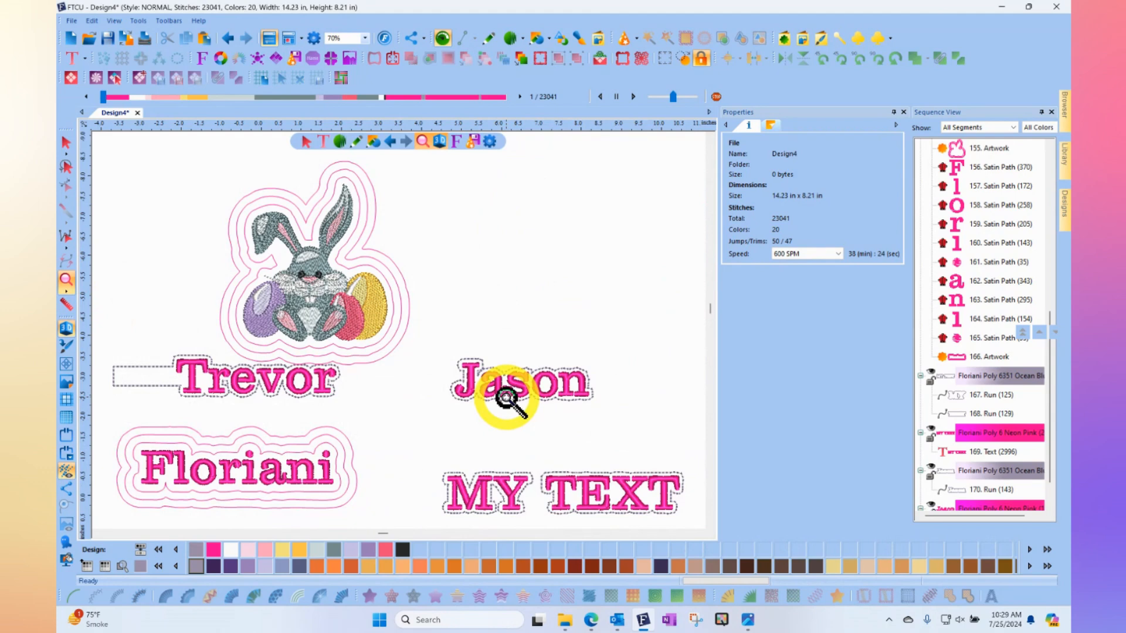
# - Draw a rectangle about 2.18 by 0.61 in overlapping the first letter of the name above MY TEXT, and select it
pyautogui.click(541, 42)
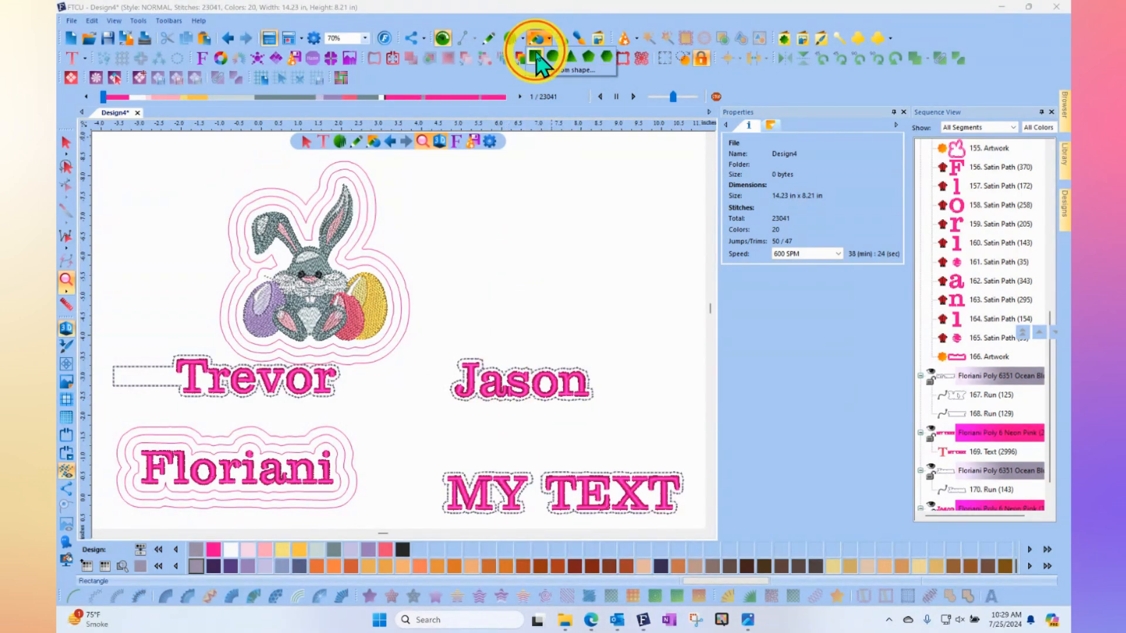
pyautogui.click(535, 57)
pyautogui.scroll(1, 423, 387)
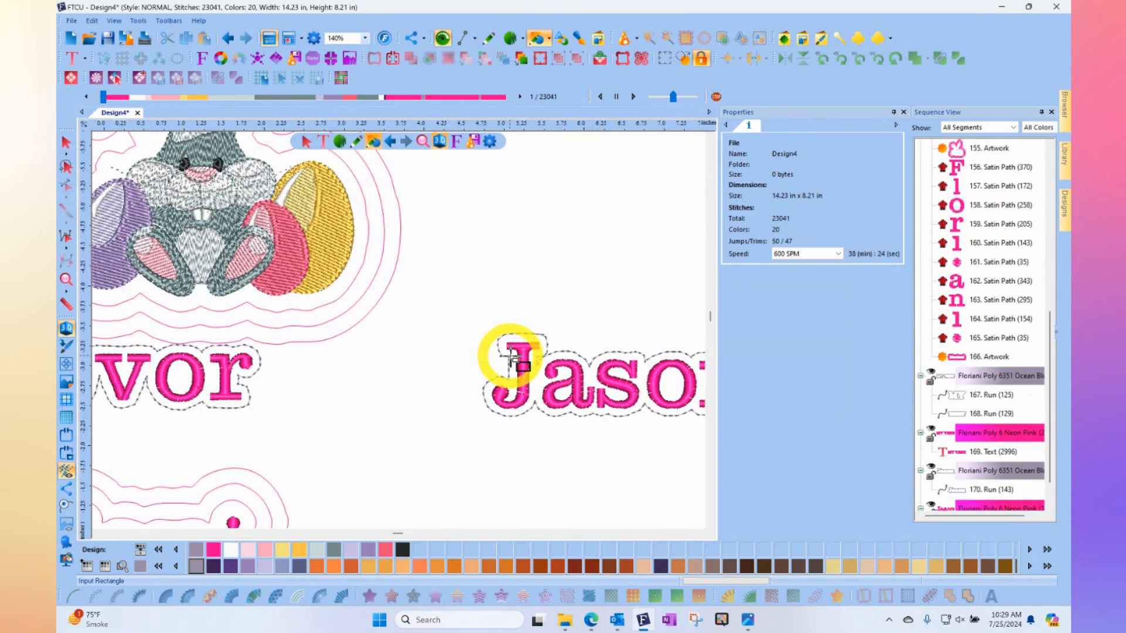
pyautogui.moveTo(511, 352); pyautogui.dragTo(337, 402)
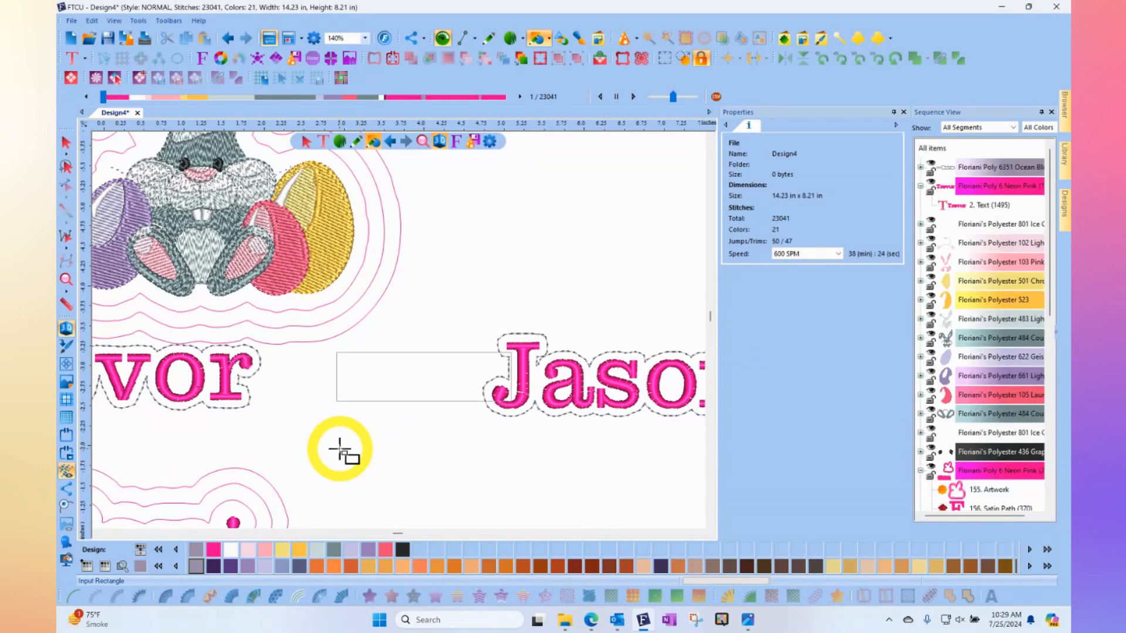
pyautogui.click(64, 143)
pyautogui.click(361, 378)
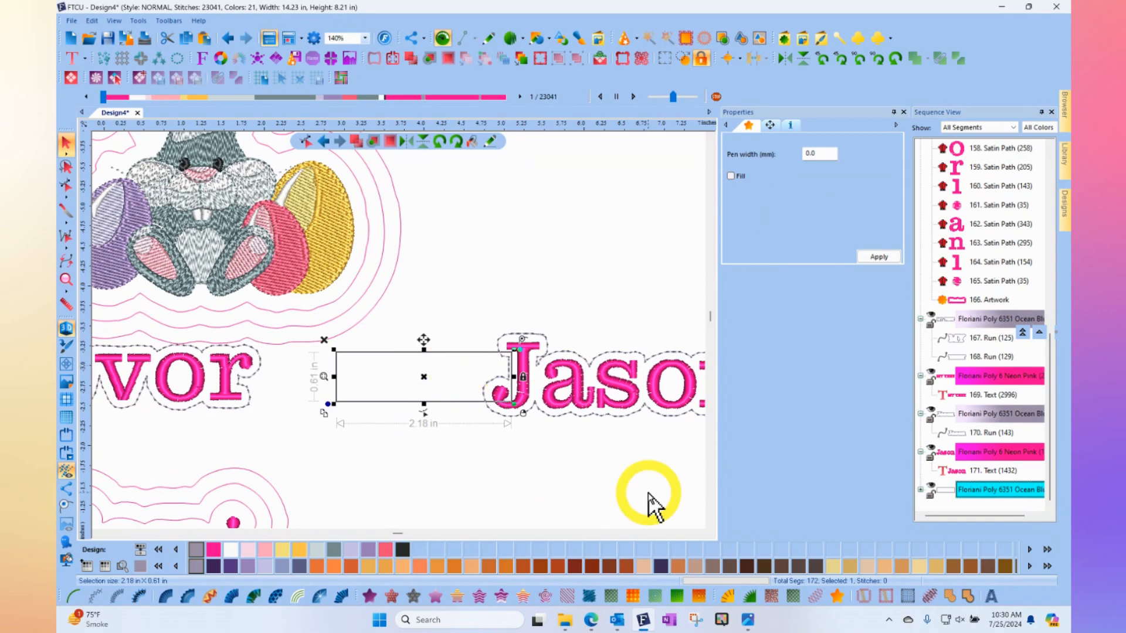
# - Convert the run outline around the name above MY TEXT to artwork
pyautogui.click(587, 416)
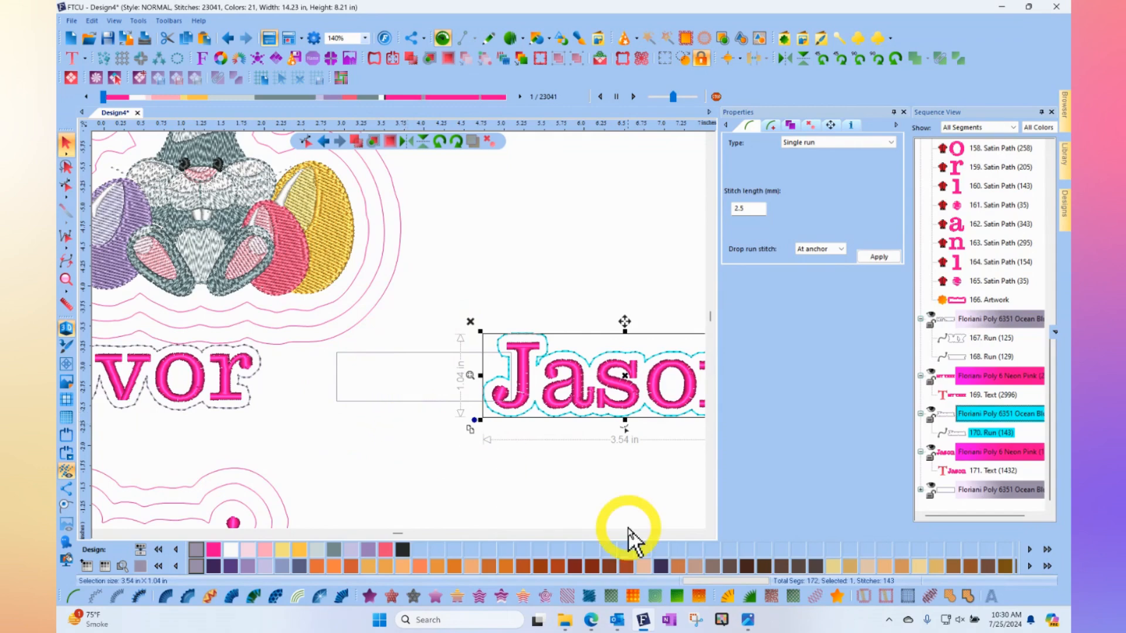
pyautogui.click(701, 534)
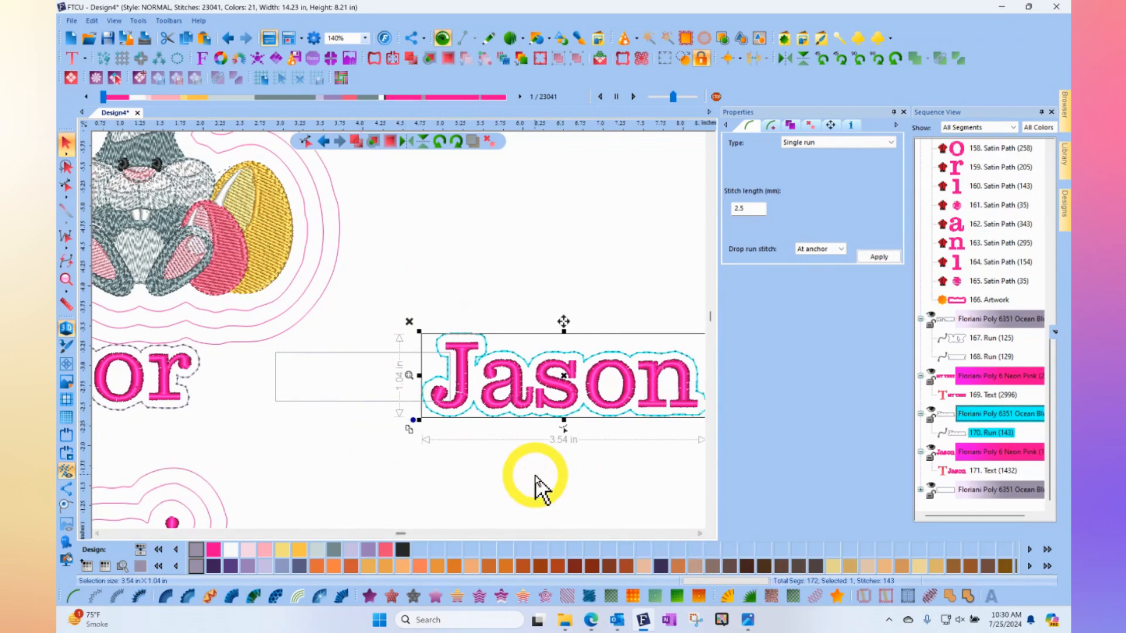
pyautogui.scroll(1, 531, 477)
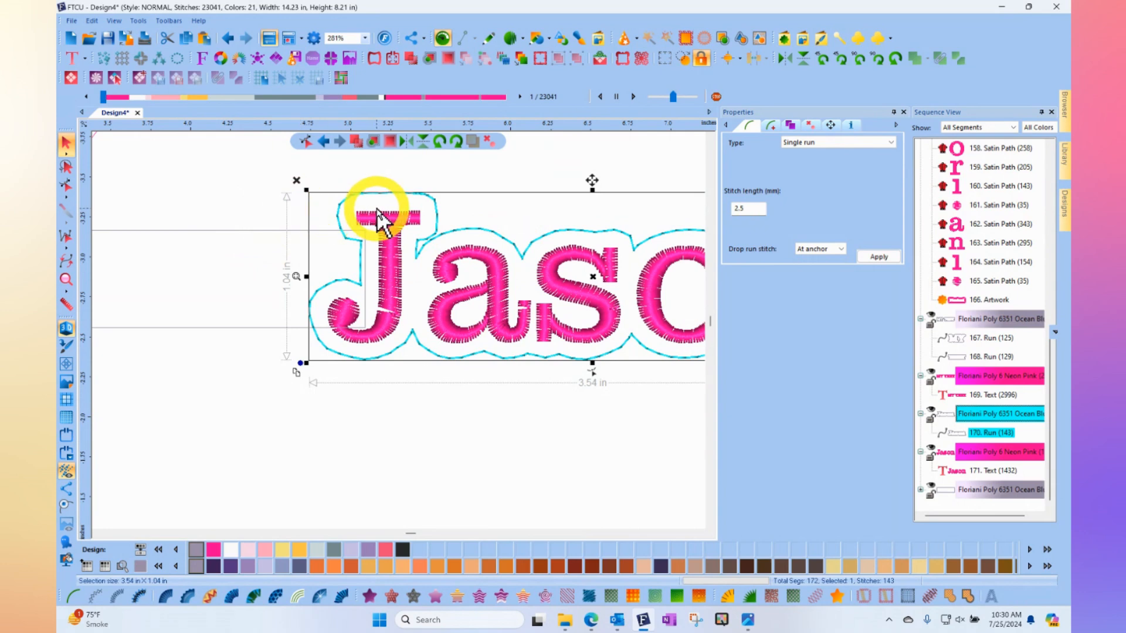
pyautogui.click(238, 189)
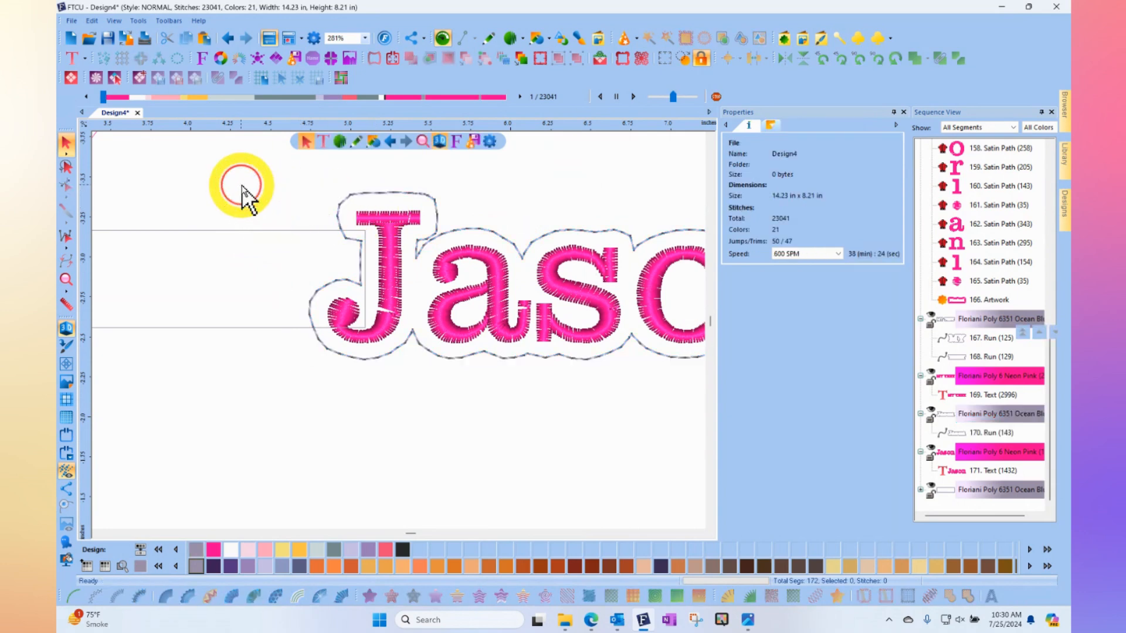
pyautogui.click(361, 199)
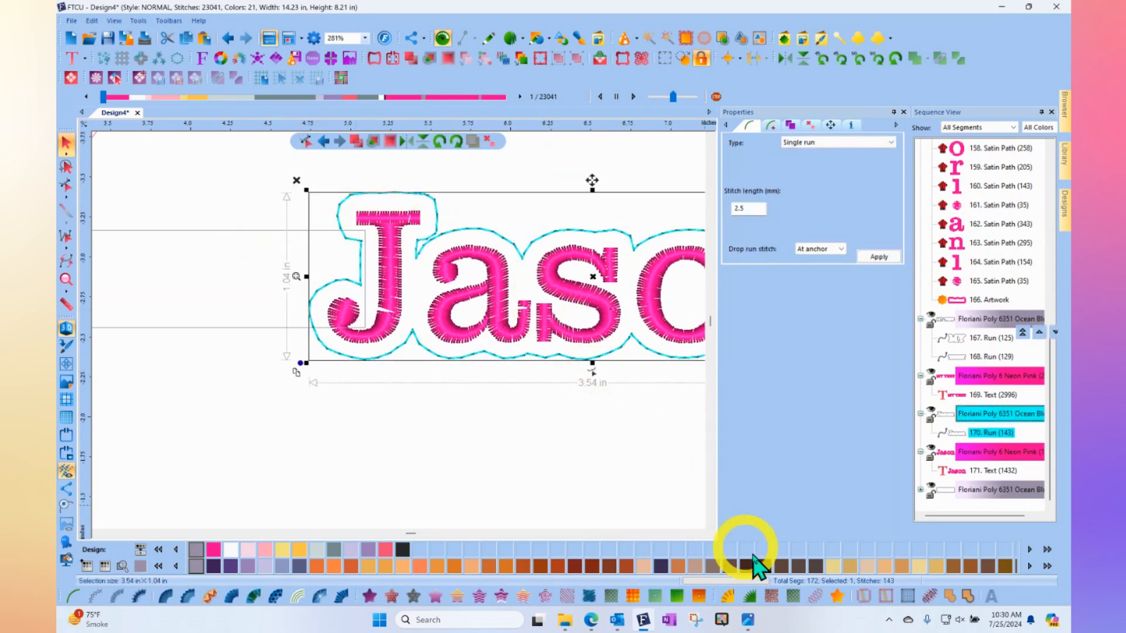
pyautogui.click(836, 597)
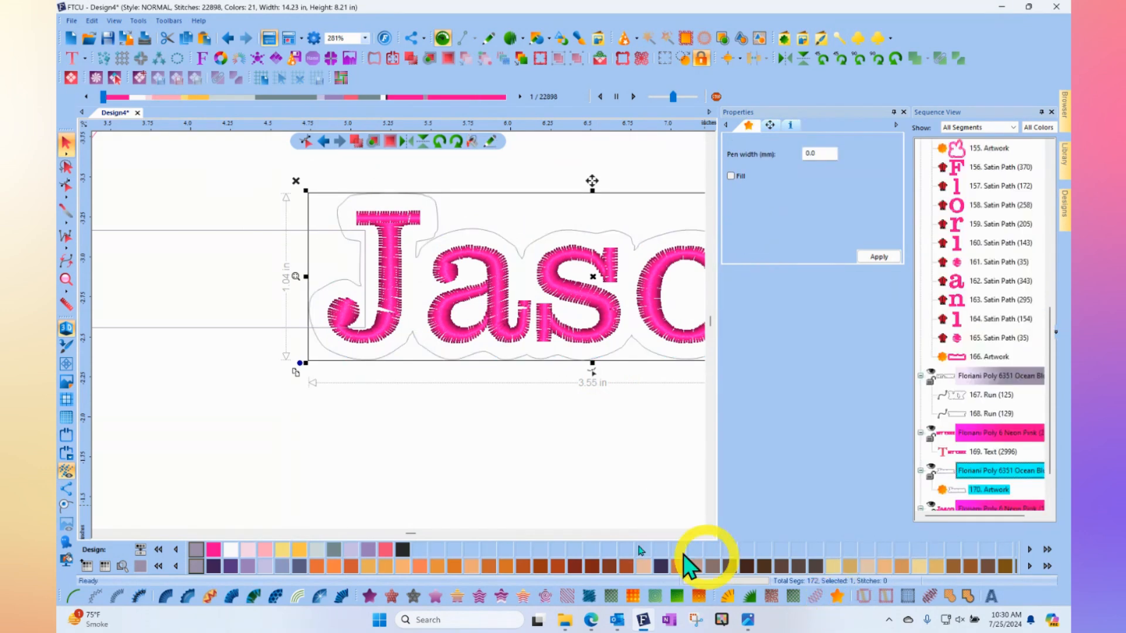
pyautogui.click(417, 516)
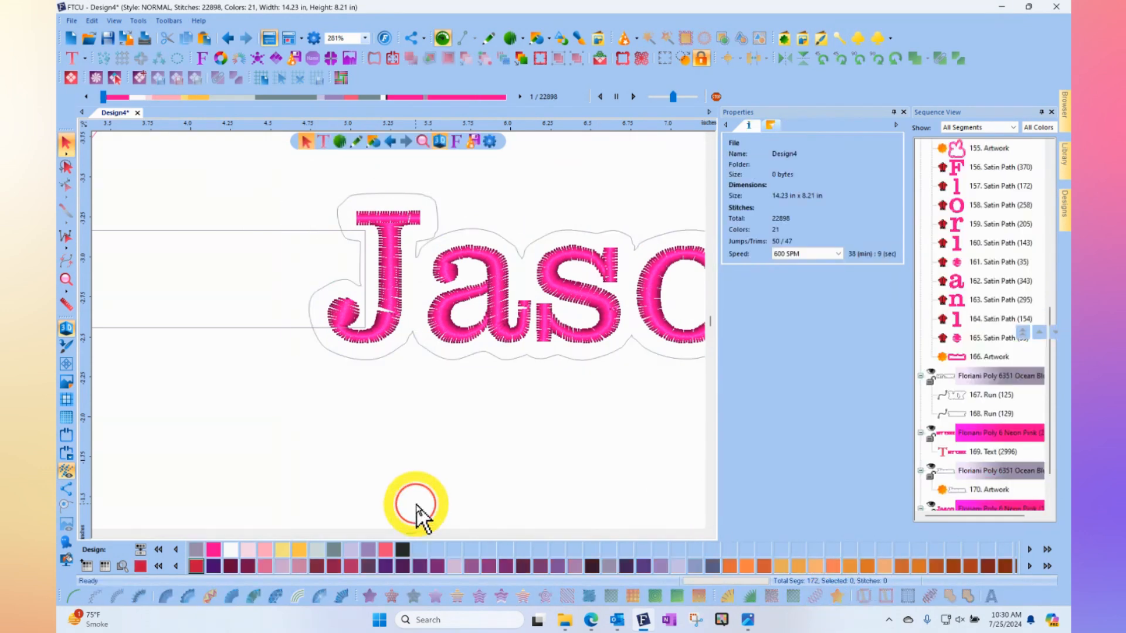
# - Weld the rectangle and the artwork outline around the name above MY TEXT into a single tabbed shape
pyautogui.click(351, 206)
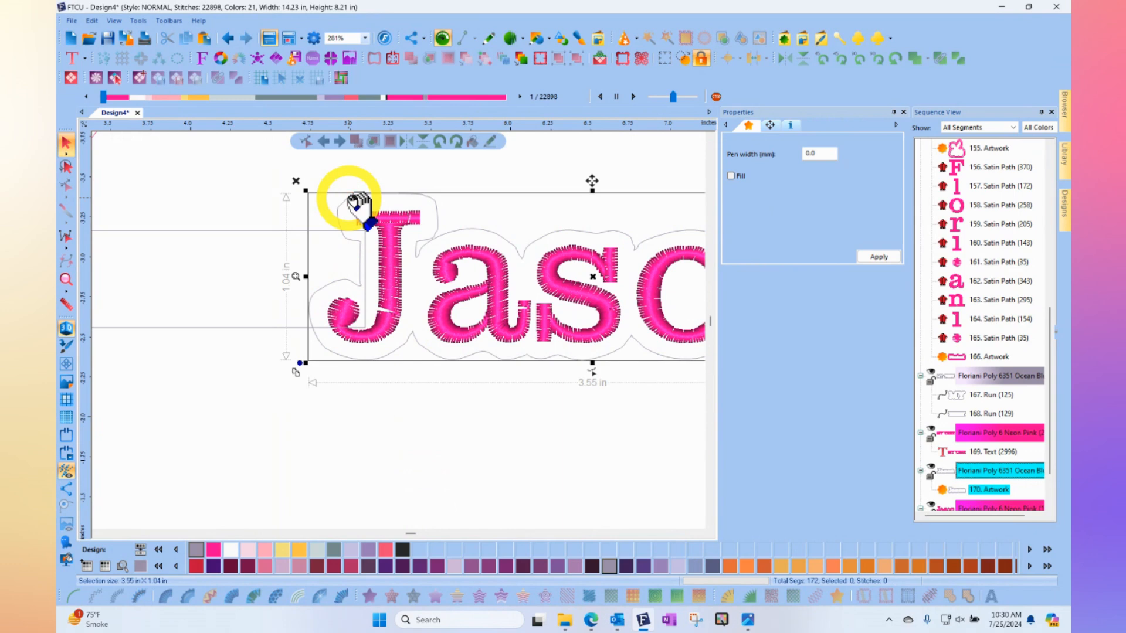
pyautogui.click(247, 233)
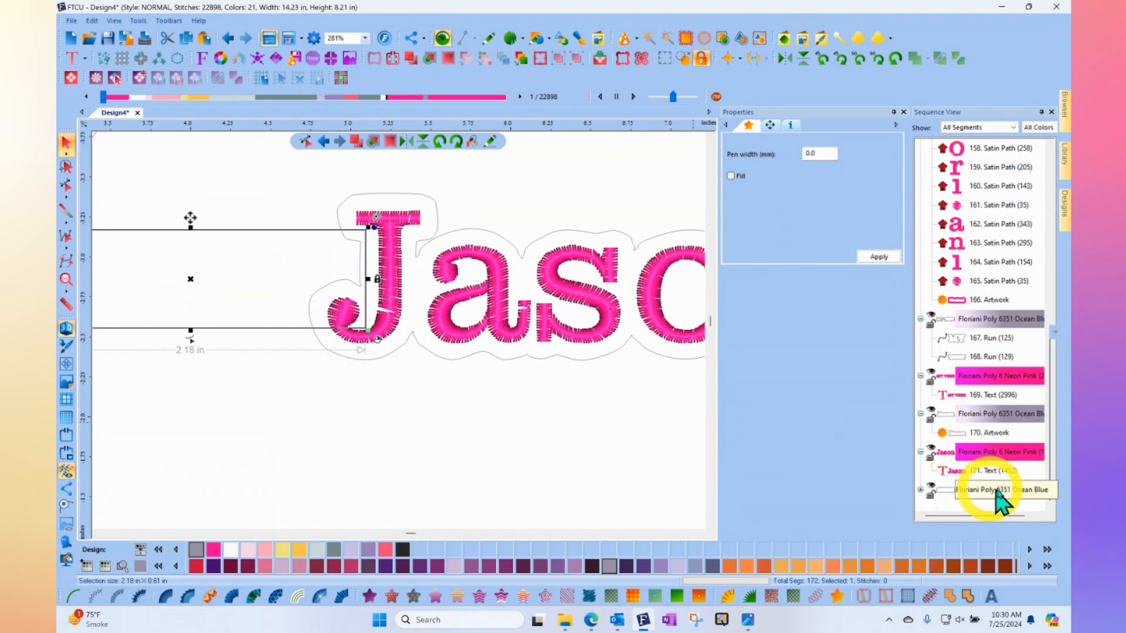
pyautogui.scroll(2, 997, 481)
pyautogui.scroll(3, 1007, 461)
pyautogui.scroll(-5, 1006, 458)
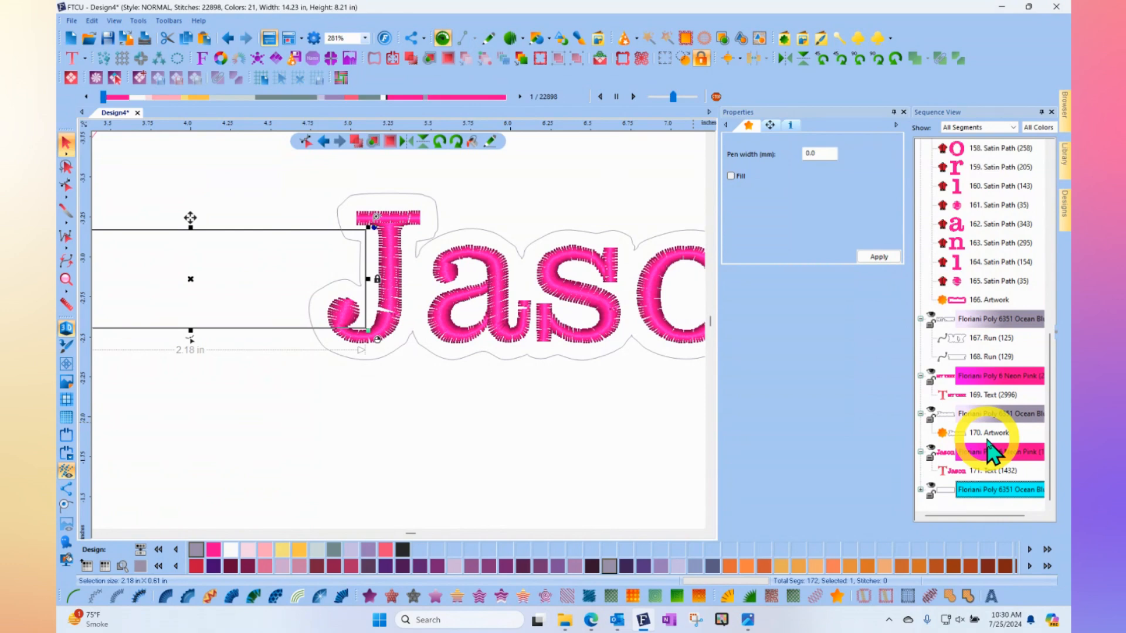
pyautogui.keyDown('ctrl'); pyautogui.click(990, 434); pyautogui.keyUp('ctrl')
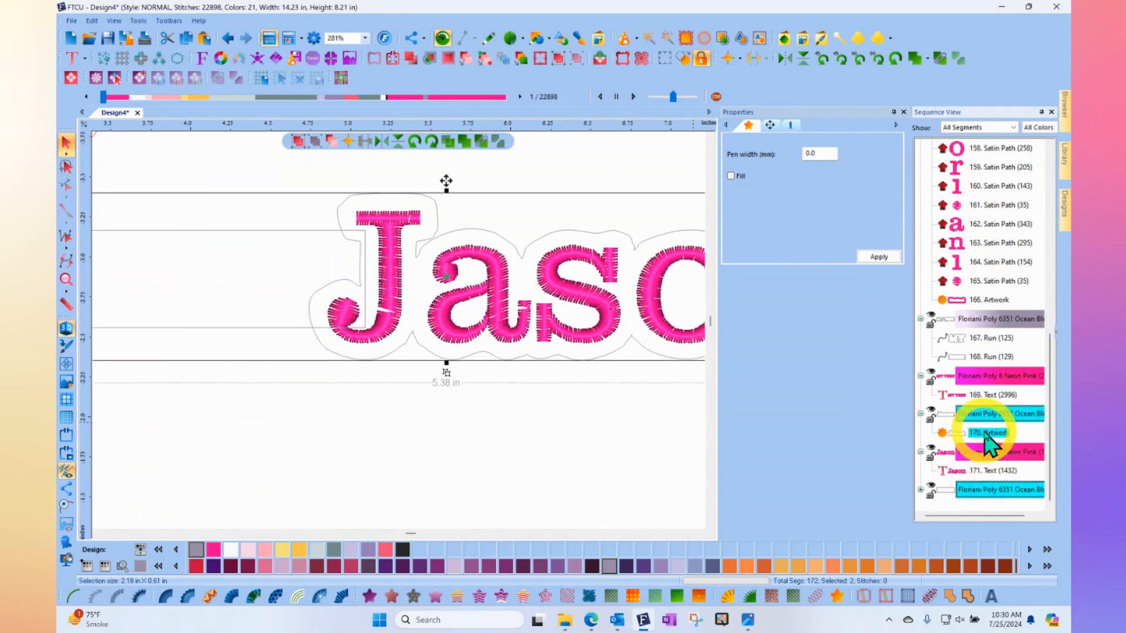
pyautogui.scroll(-2, 377, 338)
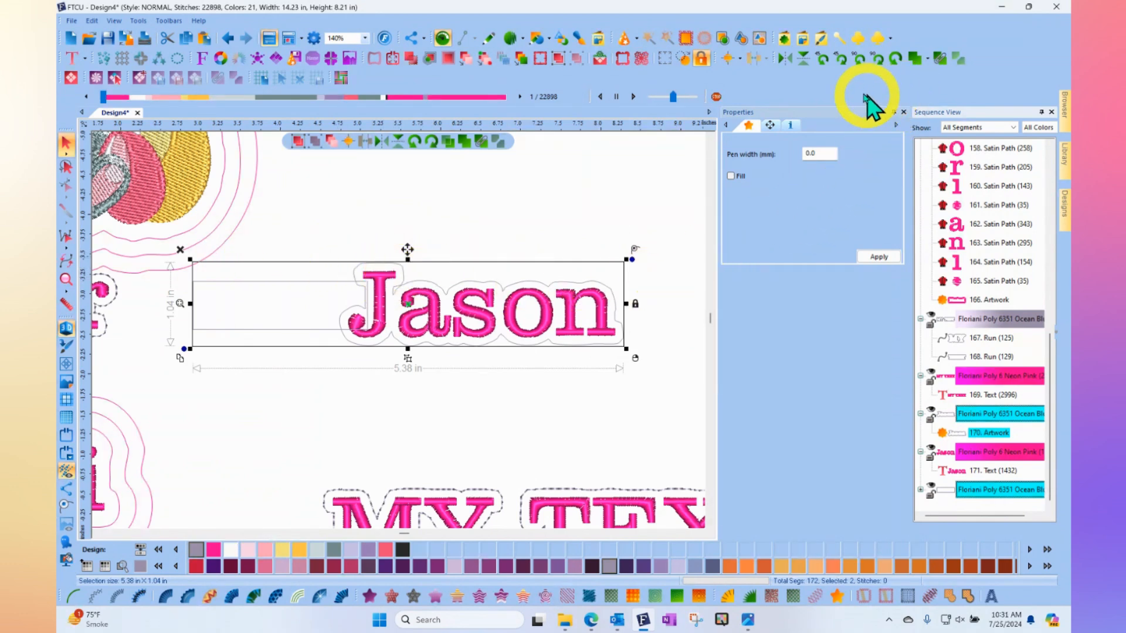
pyautogui.click(925, 58)
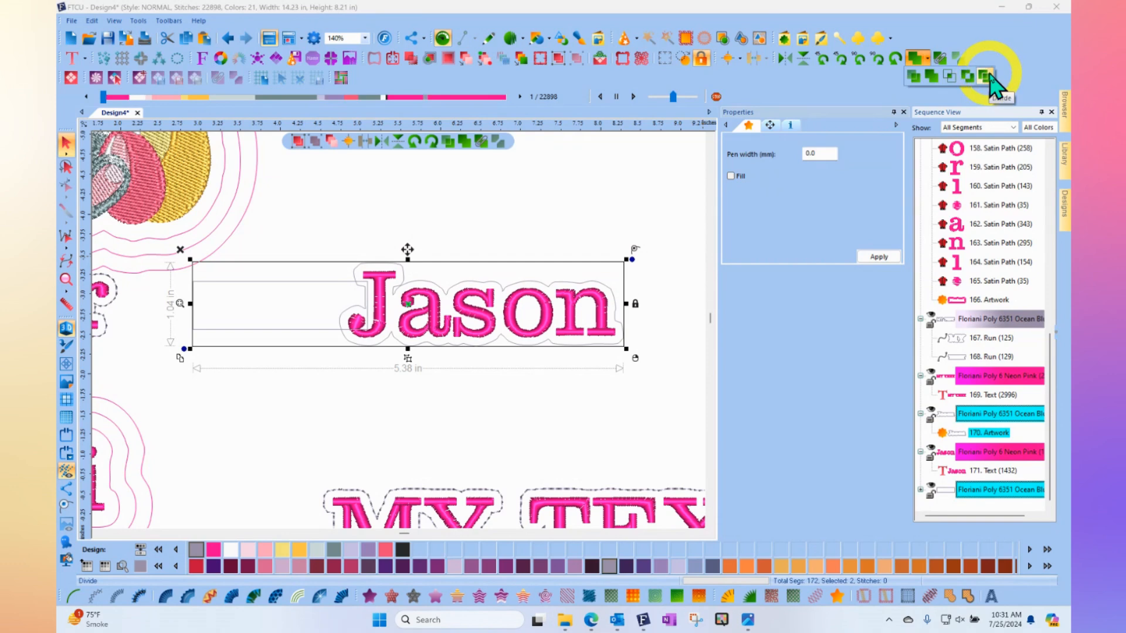
pyautogui.click(932, 77)
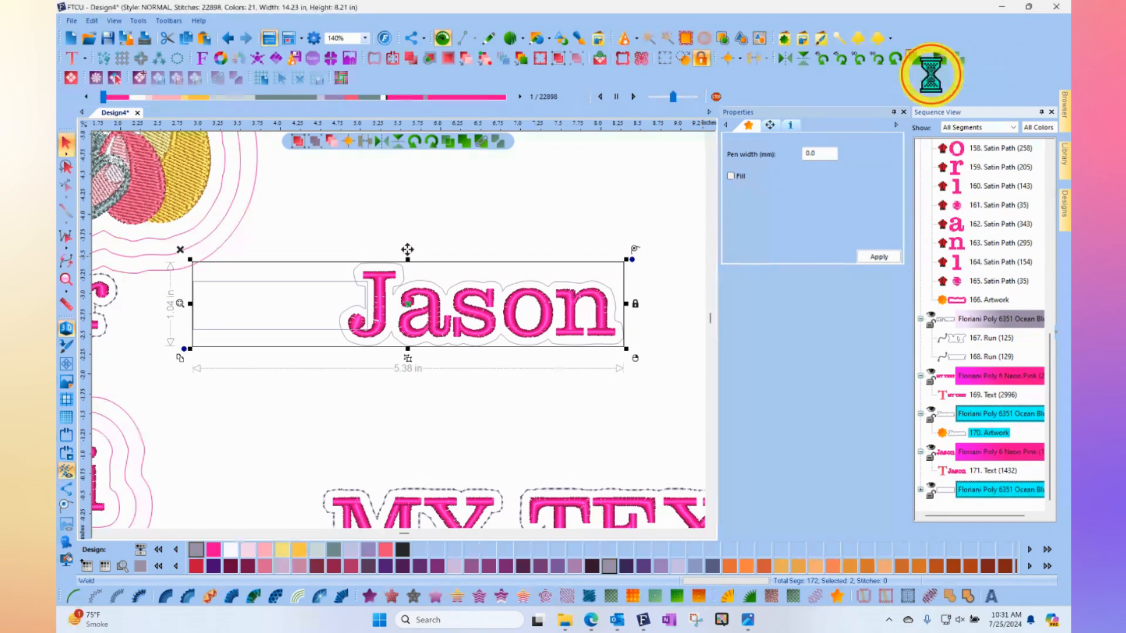
pyautogui.click(297, 438)
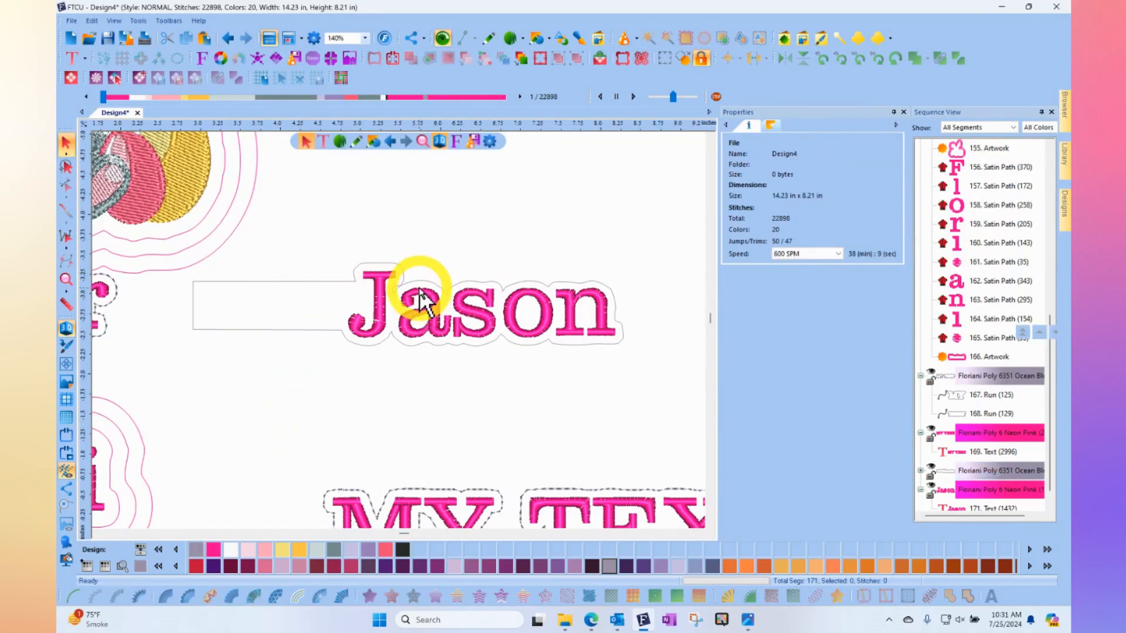
# - Convert the welded outline of the name and tab to a run stitch and deselect it
pyautogui.click(326, 293)
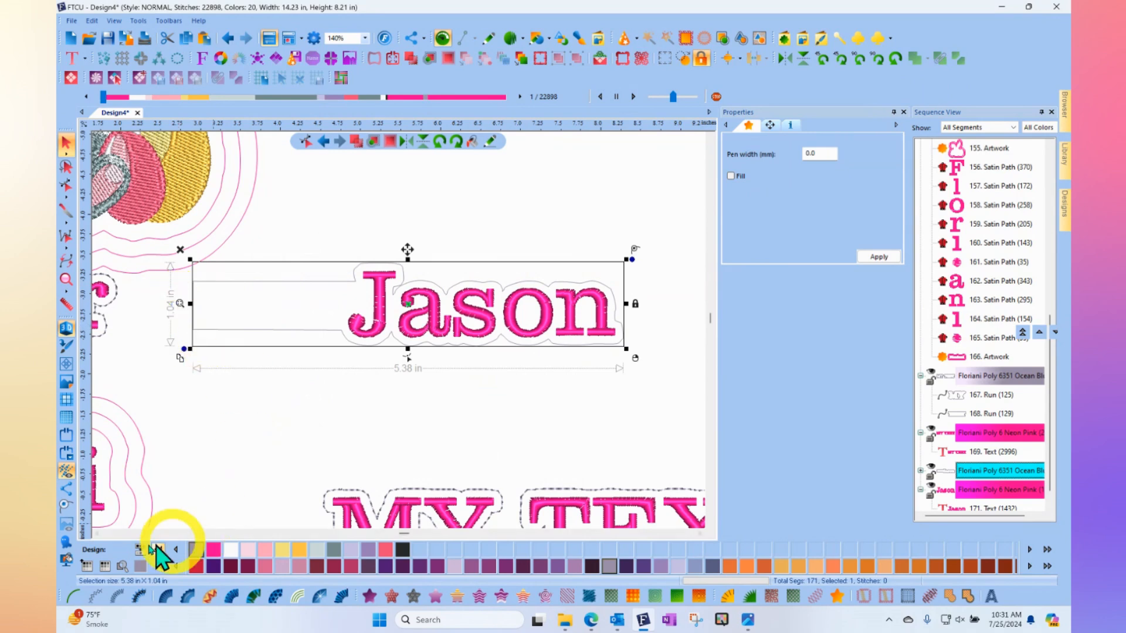
pyautogui.click(73, 596)
pyautogui.click(264, 458)
pyautogui.press('Escape')
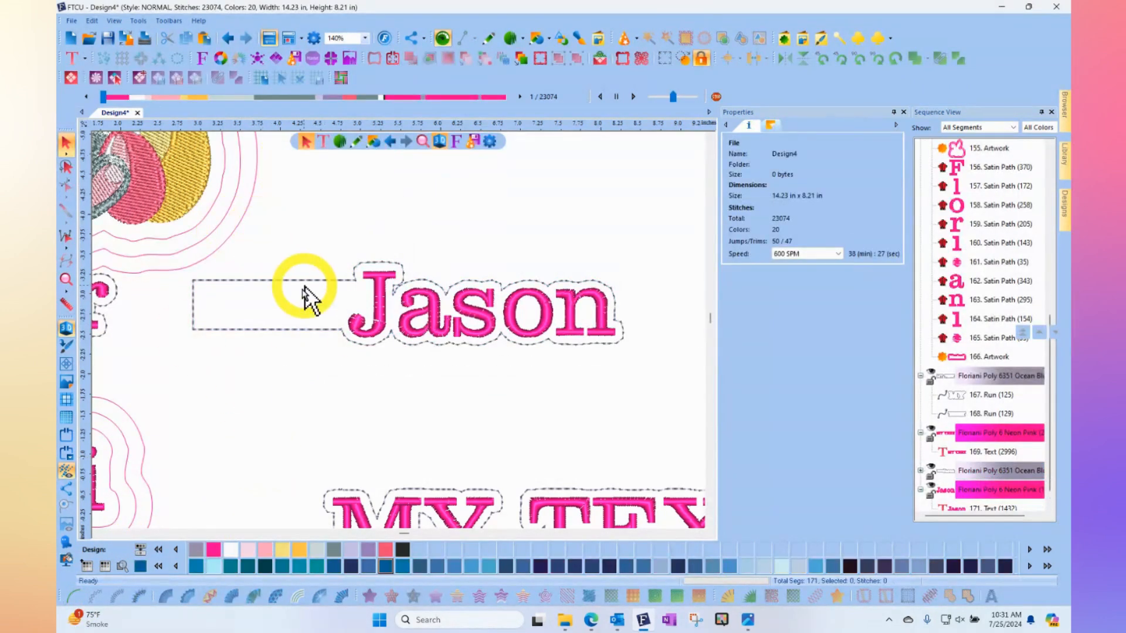